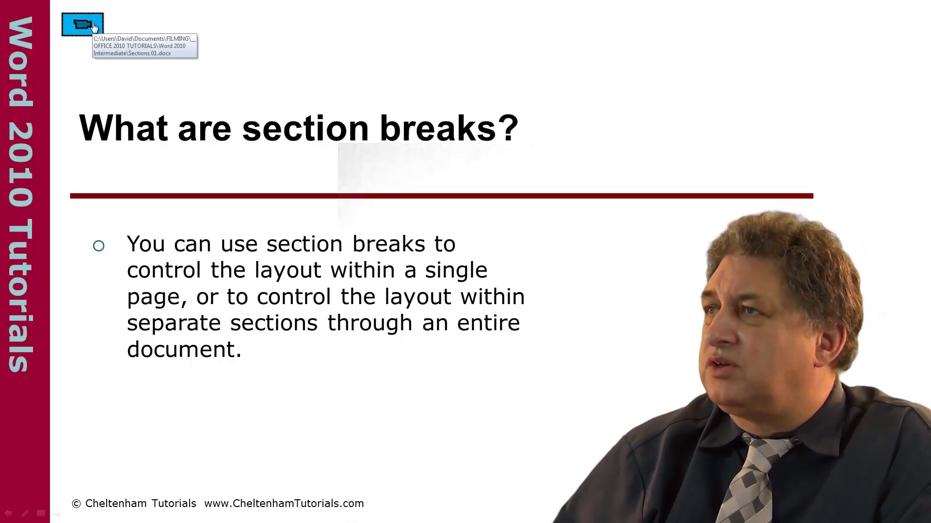
Open Sections 01.docx and lay out the bulleted text under "Protecting against computer virus infection" in three columns.
{"action": "left_click", "coordinate": [93, 27]}
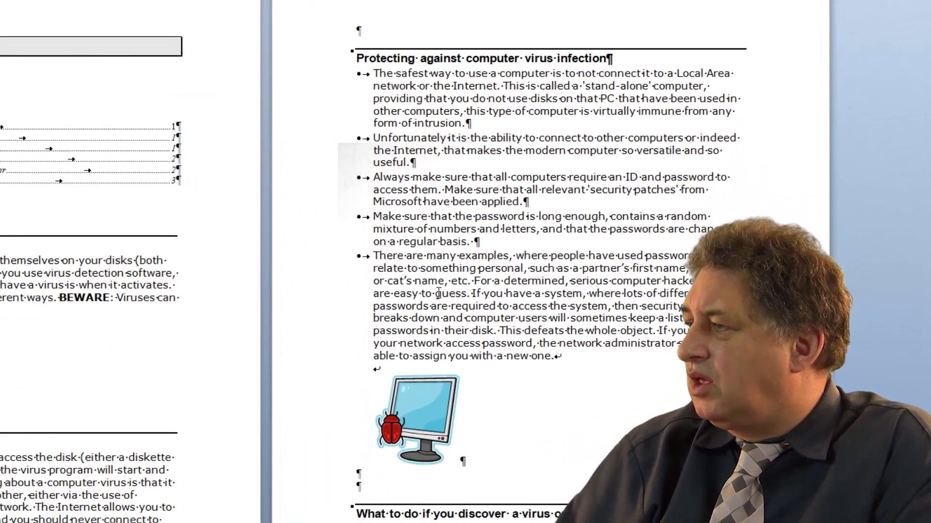
{"action": "left_click_drag", "start_coordinate": [573, 363], "coordinate": [339, 83]}
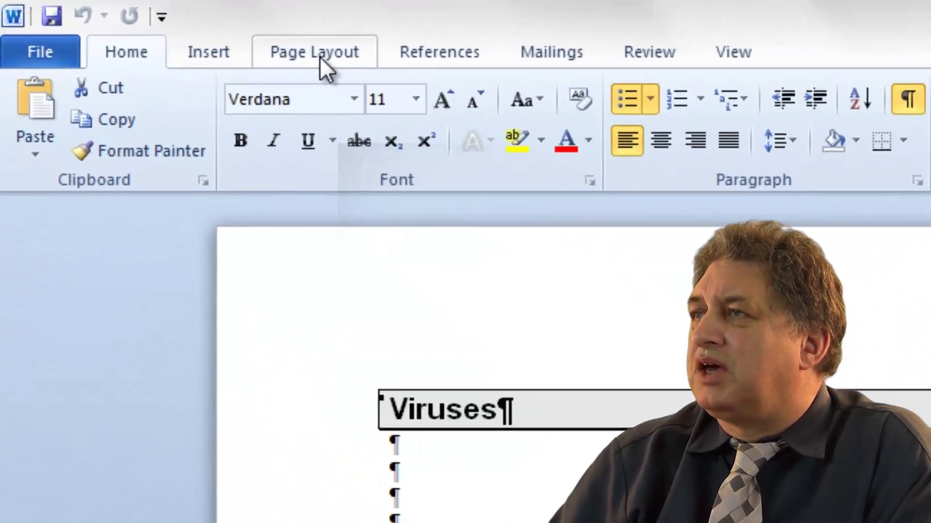
{"action": "left_click", "coordinate": [107, 18]}
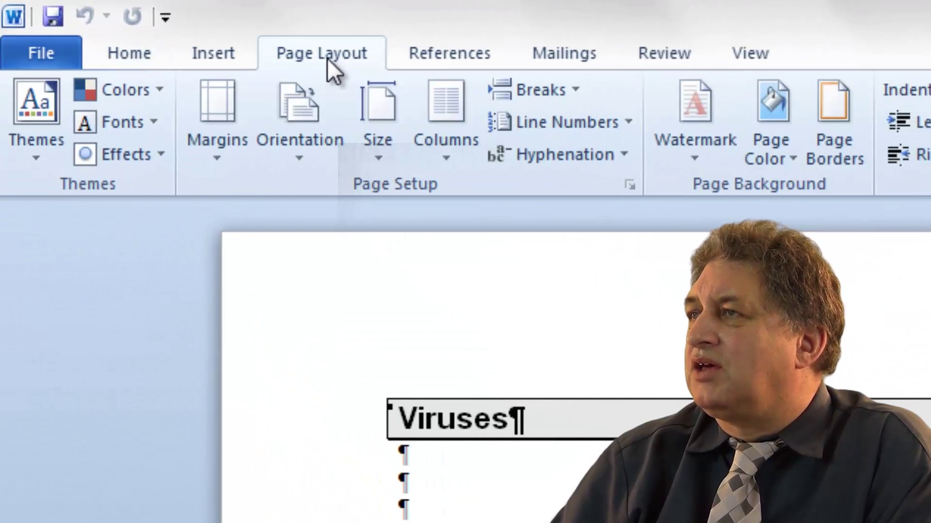
{"action": "left_click", "coordinate": [450, 117]}
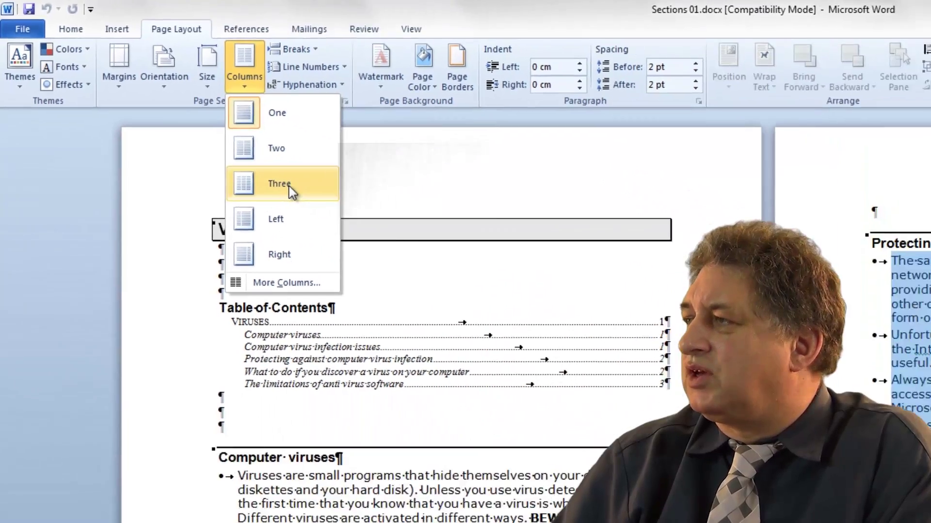
{"action": "left_click", "coordinate": [358, 222]}
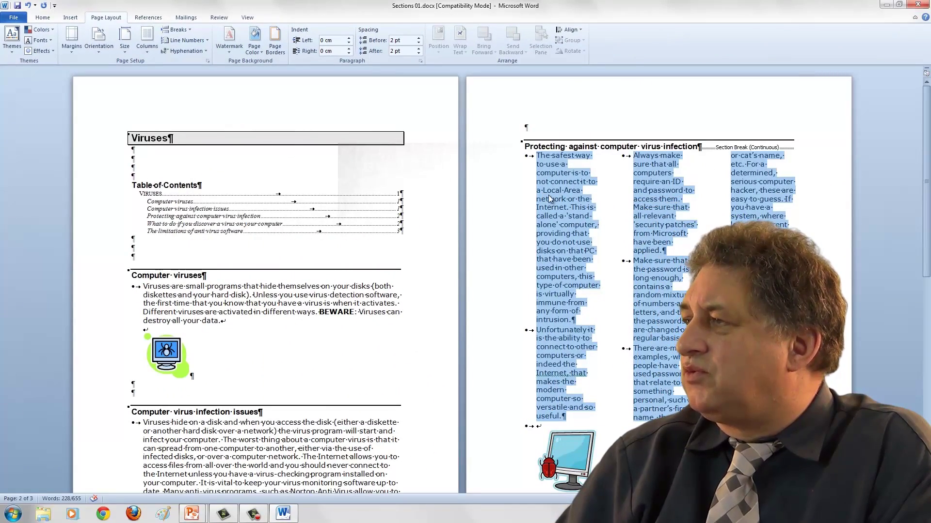
Deselect the three-column text and show the document's formatting marks again.
{"action": "left_click", "coordinate": [548, 195]}
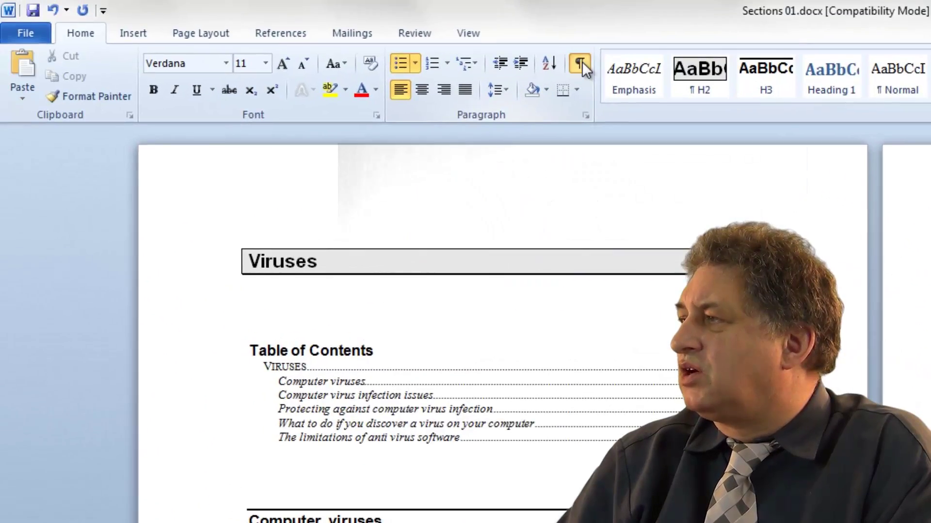
{"action": "left_click", "coordinate": [582, 61]}
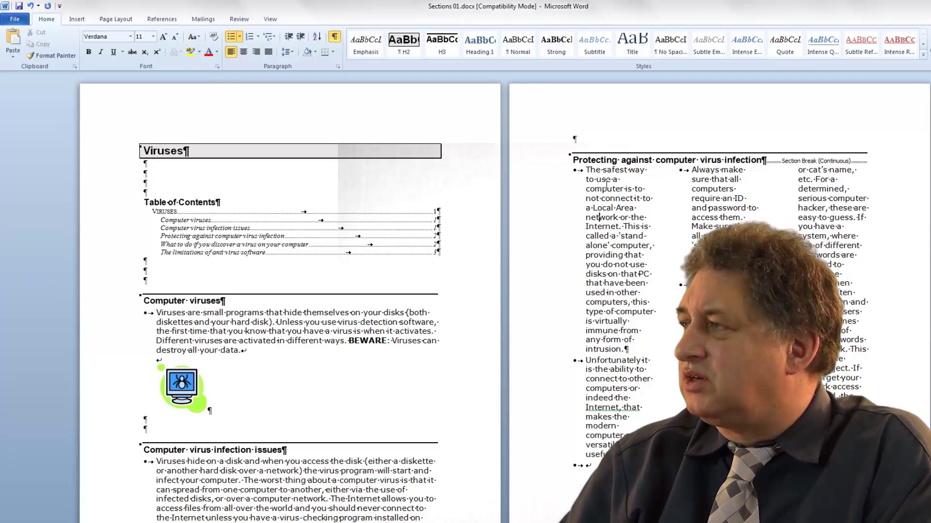
{"action": "left_click", "coordinate": [595, 217]}
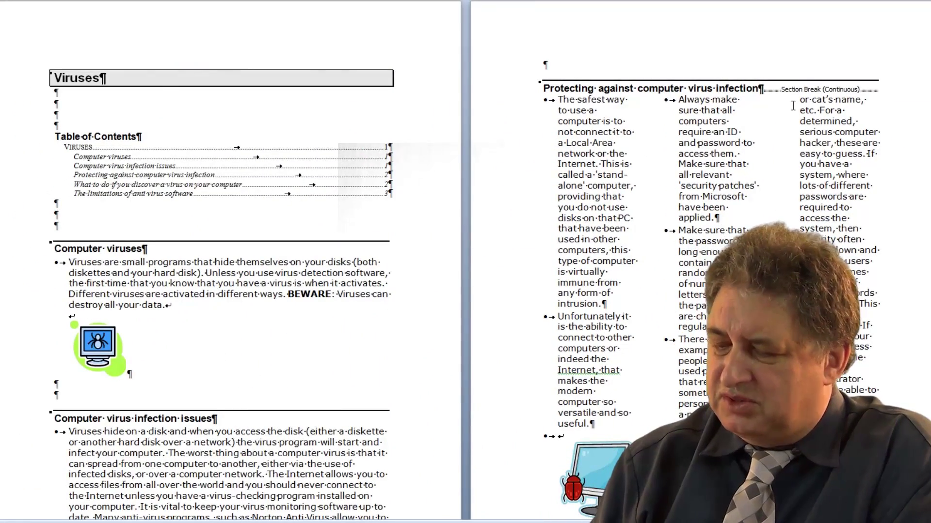
Delete the continuous section break before the three-column text, check the changed layout, and undo the deletion.
{"action": "key", "text": "Delete"}
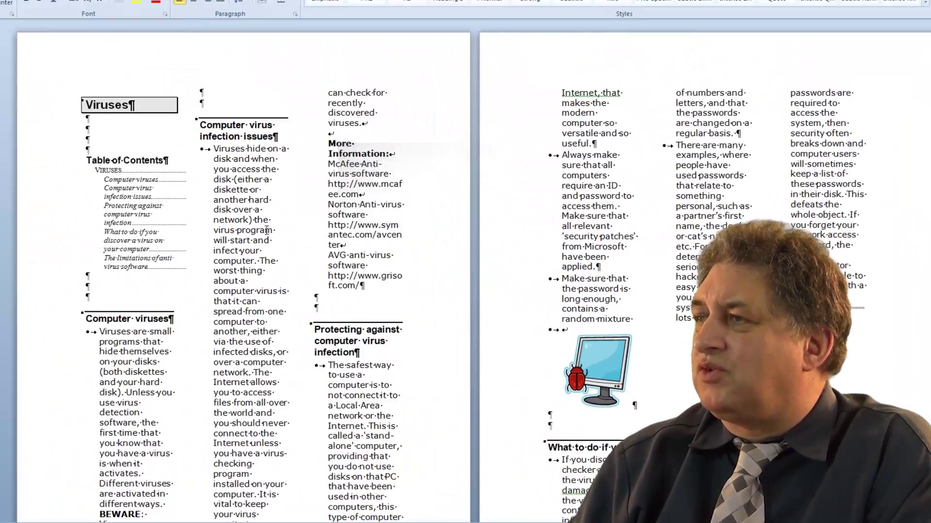
{"action": "scroll", "coordinate": [264, 229], "scroll_direction": "up", "scroll_amount": 3}
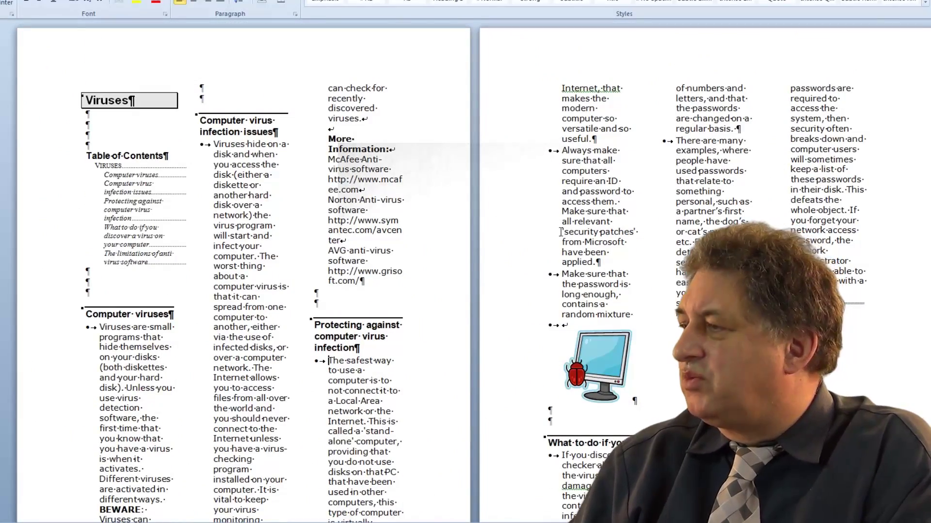
{"action": "scroll", "coordinate": [492, 224], "scroll_direction": "down", "scroll_amount": 2}
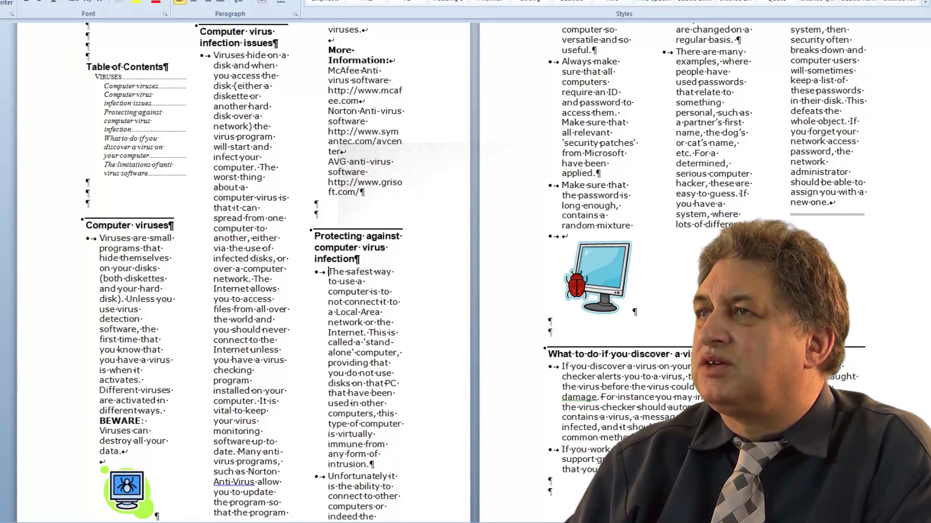
{"action": "key", "text": "ctrl+z"}
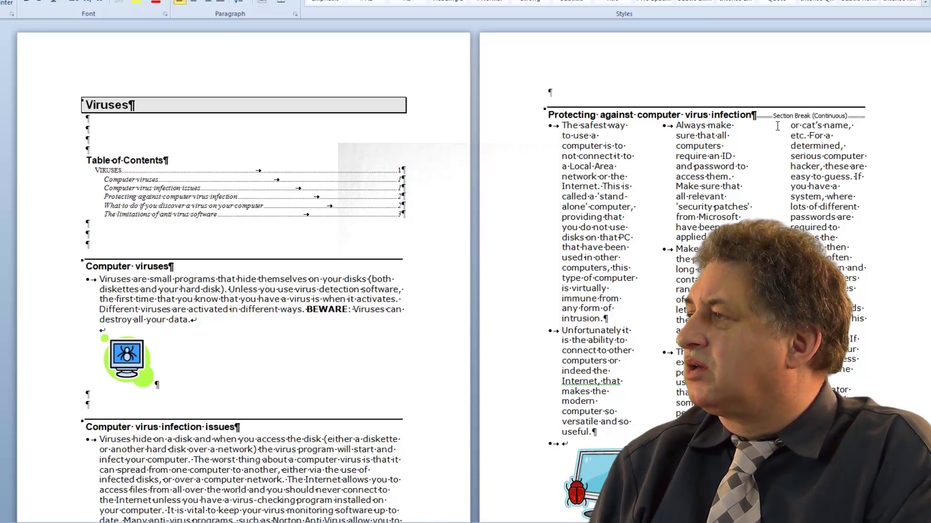
Delete the continuous section break after the "Protecting against computer virus infection" heading once more, inspect the pages, and undo it.
{"action": "key", "text": "Delete"}
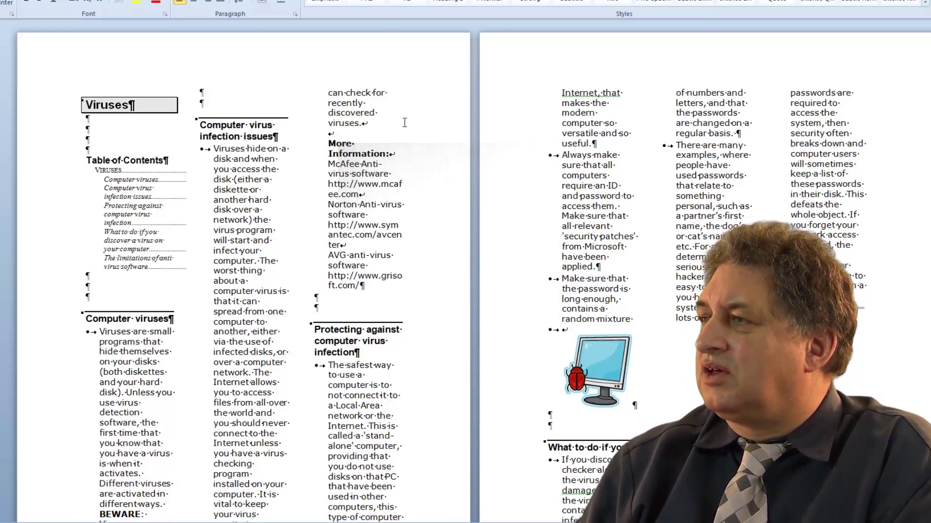
{"action": "scroll", "coordinate": [348, 141], "scroll_direction": "down", "scroll_amount": 5}
{"action": "scroll", "coordinate": [348, 141], "scroll_direction": "up", "scroll_amount": 5}
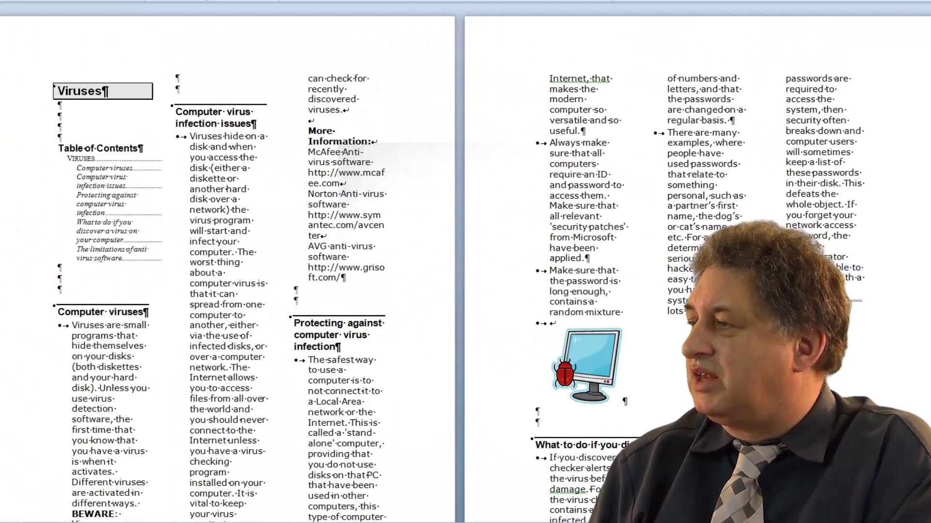
{"action": "key", "text": "ctrl+z"}
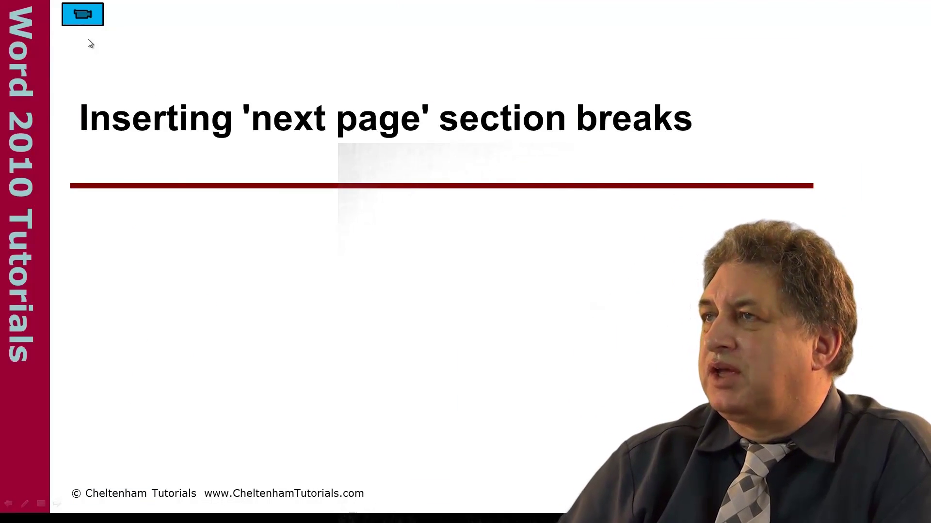
Switch from the slide show to the single-column Word document and insert a Next Page section break in the blank lines below the table of contents.
{"action": "left_click", "coordinate": [81, 17]}
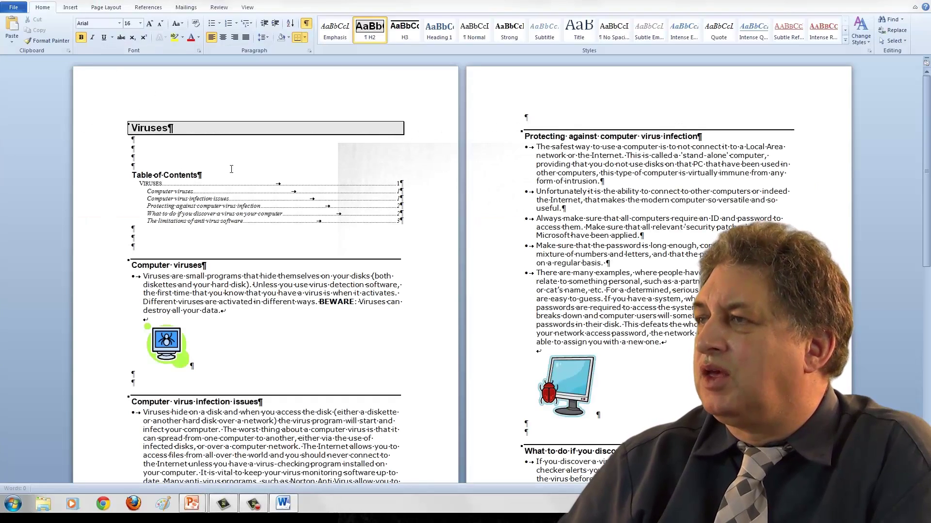
{"action": "scroll", "coordinate": [233, 173], "scroll_direction": "down", "scroll_amount": 10}
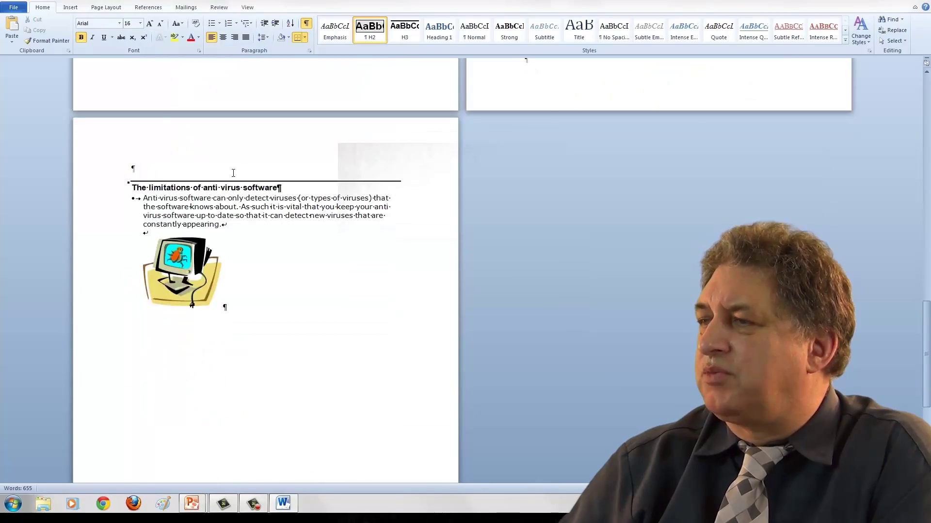
{"action": "scroll", "coordinate": [233, 173], "scroll_direction": "up", "scroll_amount": 10}
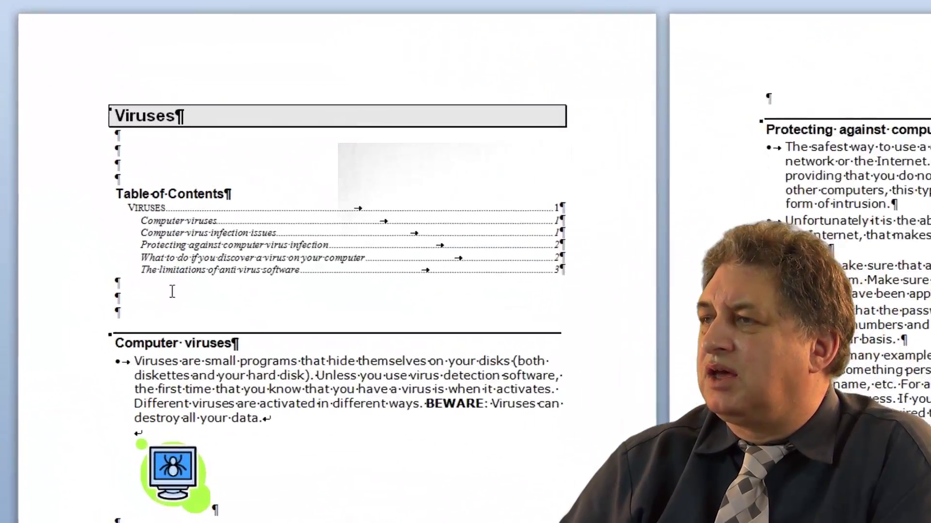
{"action": "left_click", "coordinate": [135, 318]}
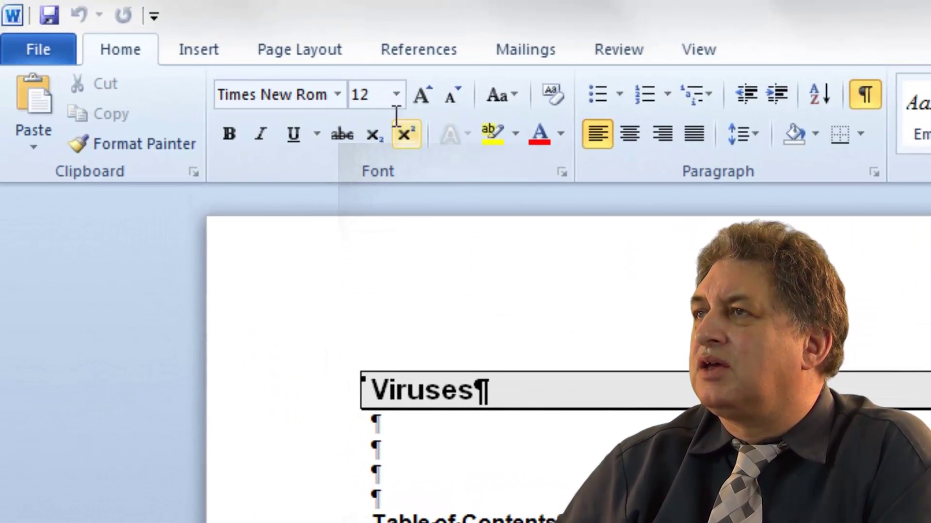
{"action": "left_click", "coordinate": [301, 54]}
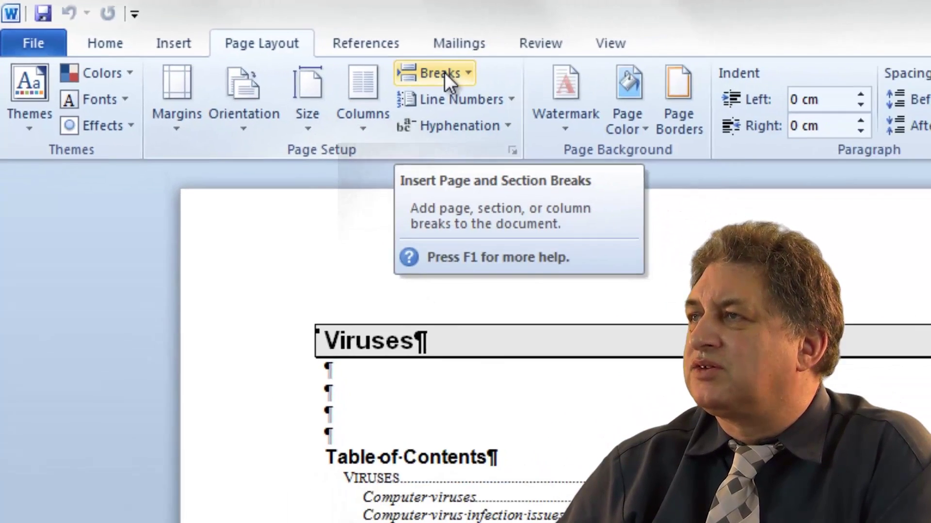
{"action": "left_click", "coordinate": [508, 84]}
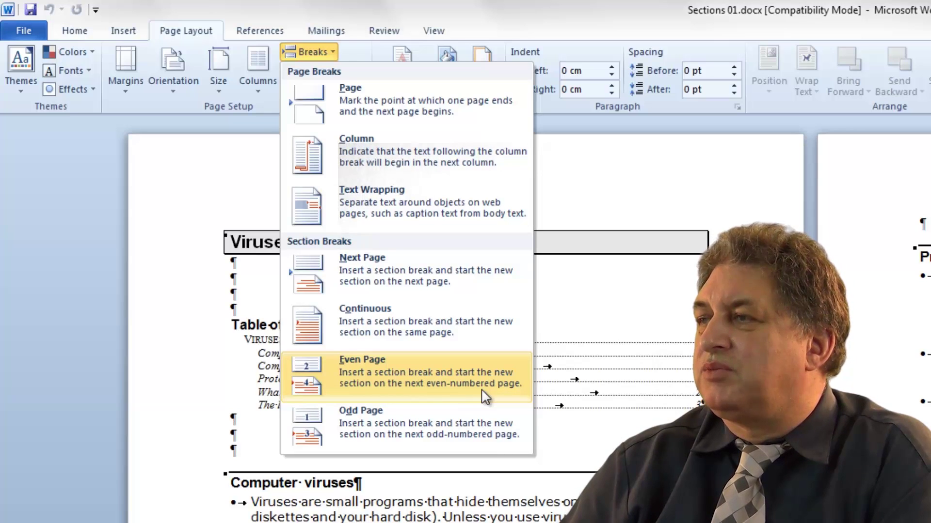
{"action": "key", "text": "Down"}
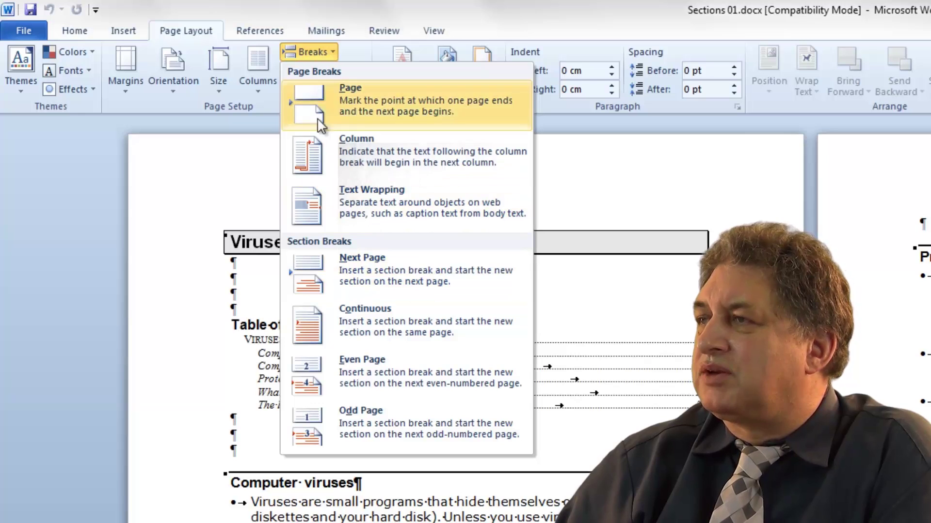
{"action": "left_click", "coordinate": [362, 268]}
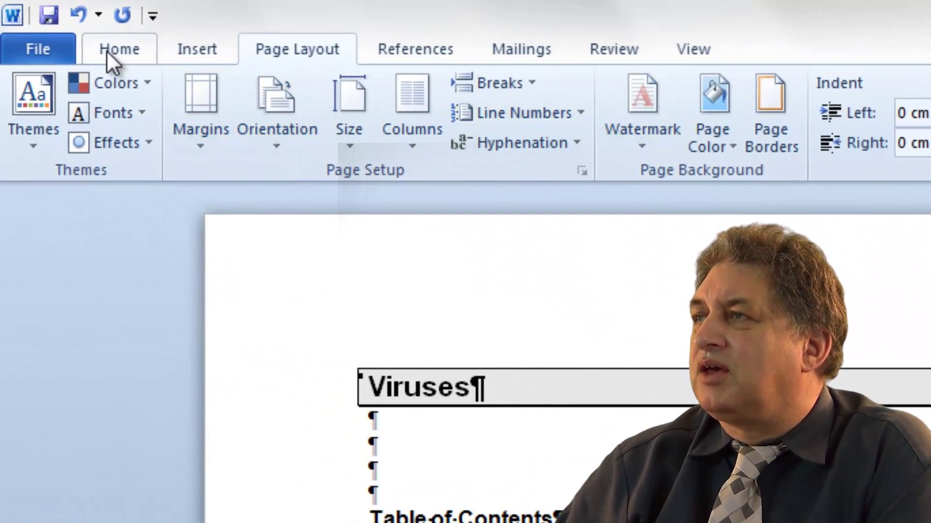
Hide the formatting marks in the document and show them again.
{"action": "left_click", "coordinate": [112, 51]}
{"action": "left_click", "coordinate": [862, 97]}
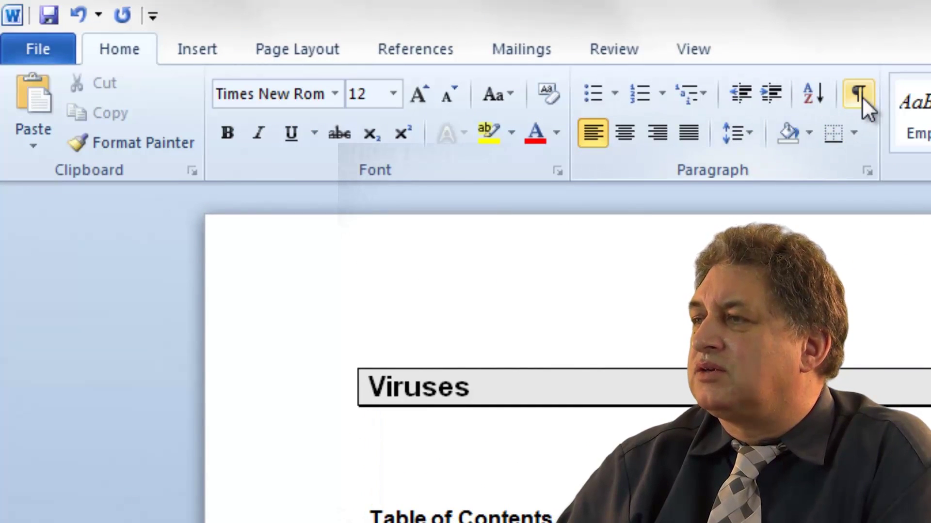
{"action": "left_click", "coordinate": [861, 97]}
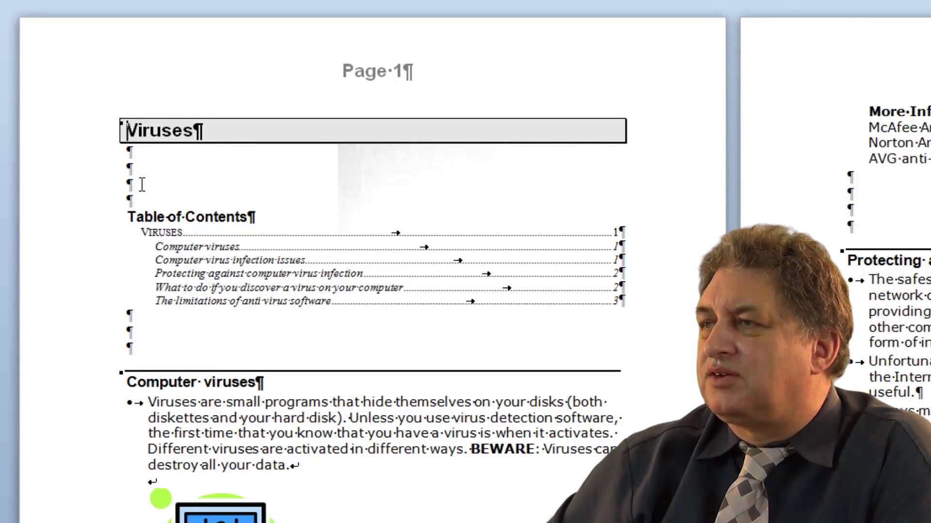
In Sections 02.docx, insert an Odd Page section break in the blank lines below the table of contents, and undo it.
{"action": "left_click", "coordinate": [145, 332]}
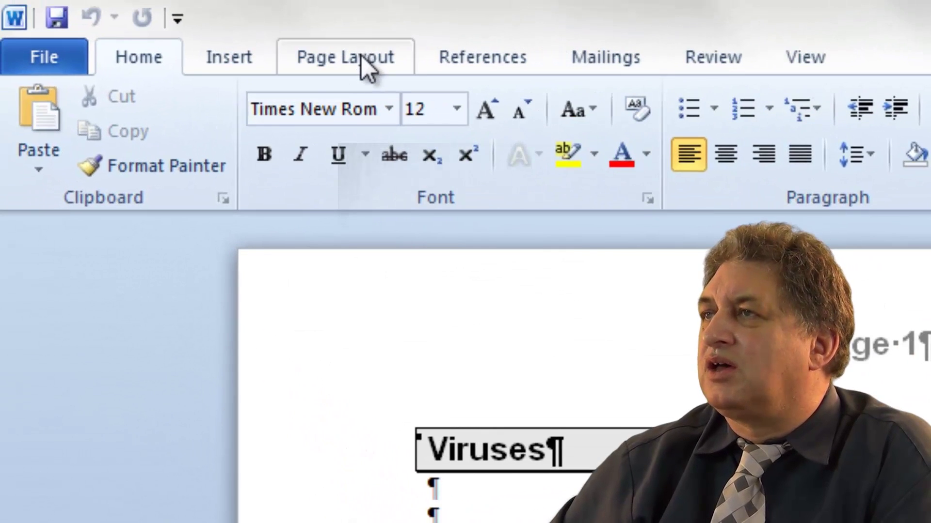
{"action": "left_click", "coordinate": [360, 57]}
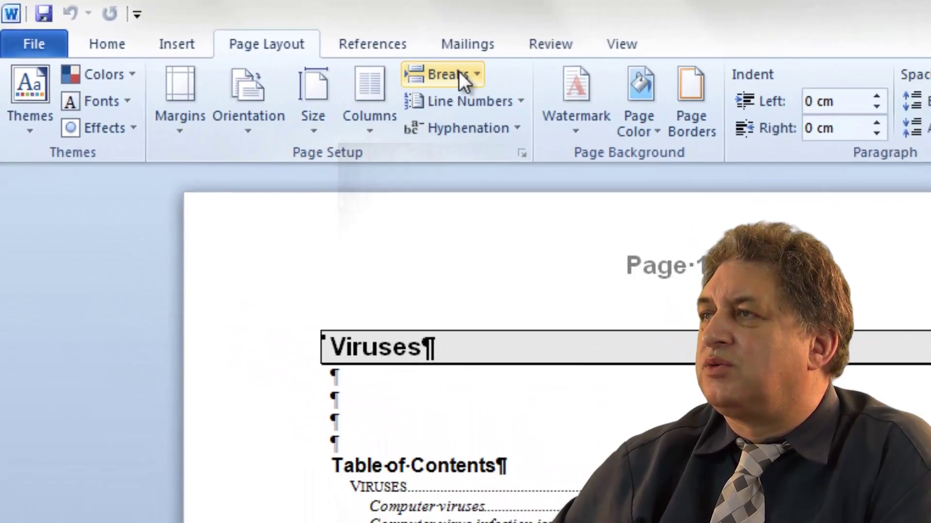
{"action": "left_click", "coordinate": [582, 96]}
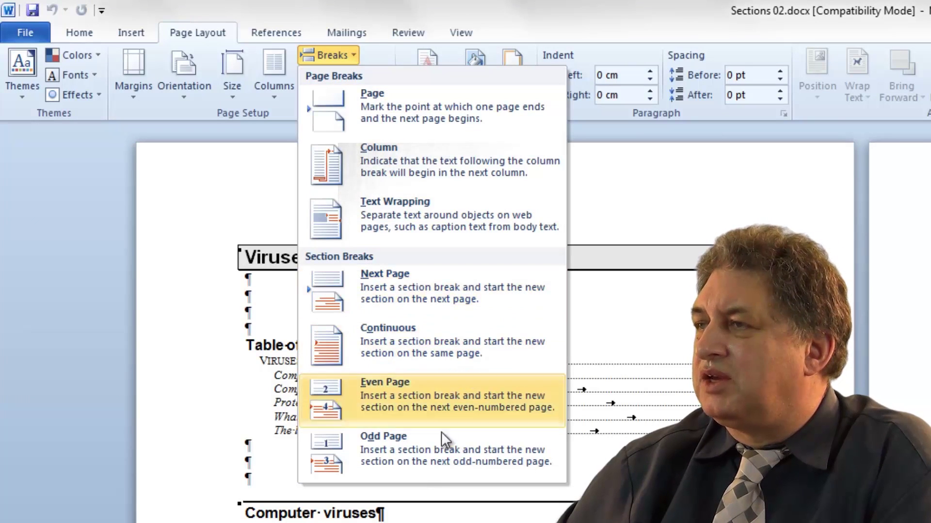
{"action": "left_click", "coordinate": [433, 453]}
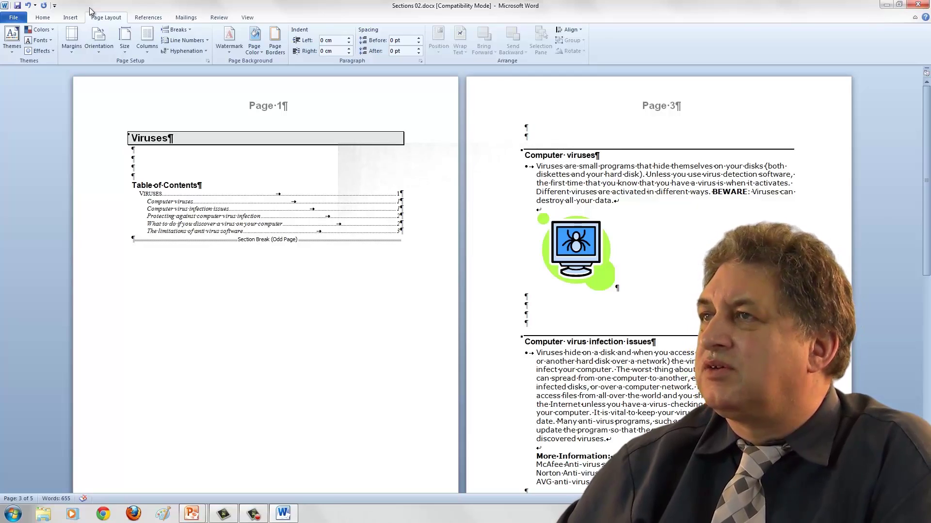
{"action": "left_click", "coordinate": [28, 5]}
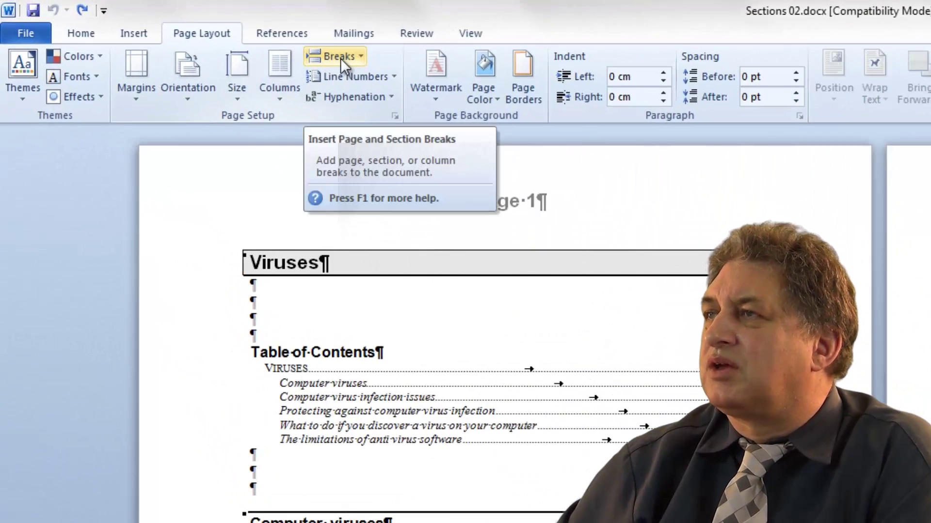
Insert an Even Page section break in the blank lines between the table of contents and the "Computer viruses" heading.
{"action": "left_click", "coordinate": [340, 58]}
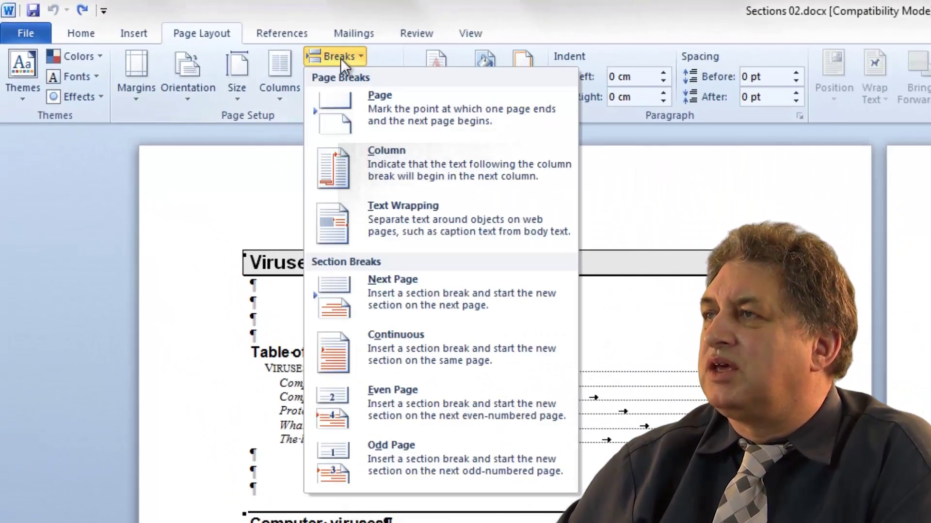
{"action": "left_click", "coordinate": [415, 403]}
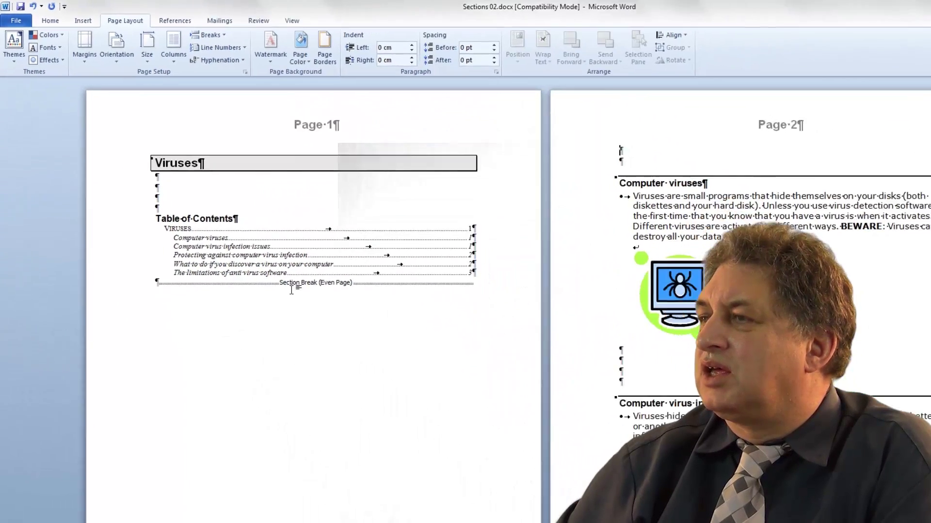
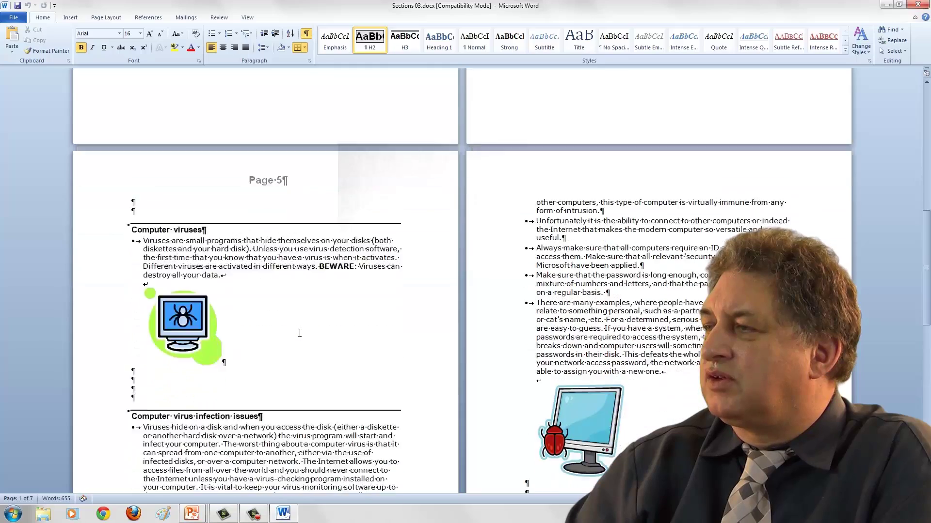
Set the section start of the table of contents section to Continuous, applied to this section only.
{"action": "scroll", "coordinate": [300, 333], "scroll_direction": "up", "scroll_amount": 15}
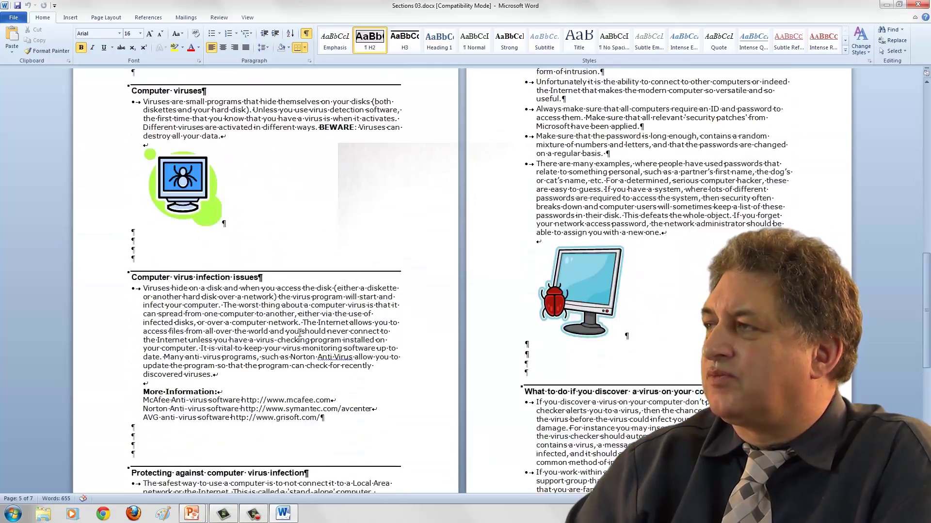
{"action": "scroll", "coordinate": [376, 424], "scroll_direction": "up", "scroll_amount": 2}
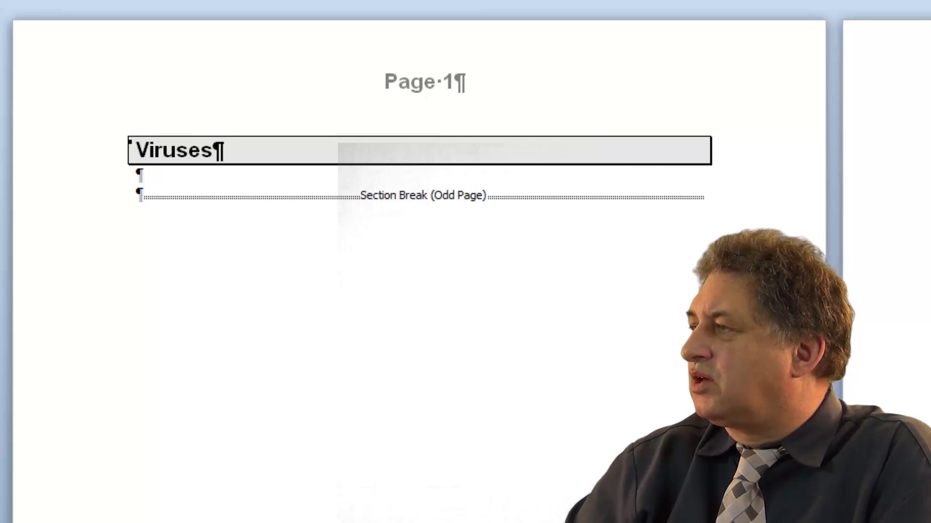
{"action": "key", "text": "alt+p"}
{"action": "key", "text": "s"}
{"action": "key", "text": "p"}
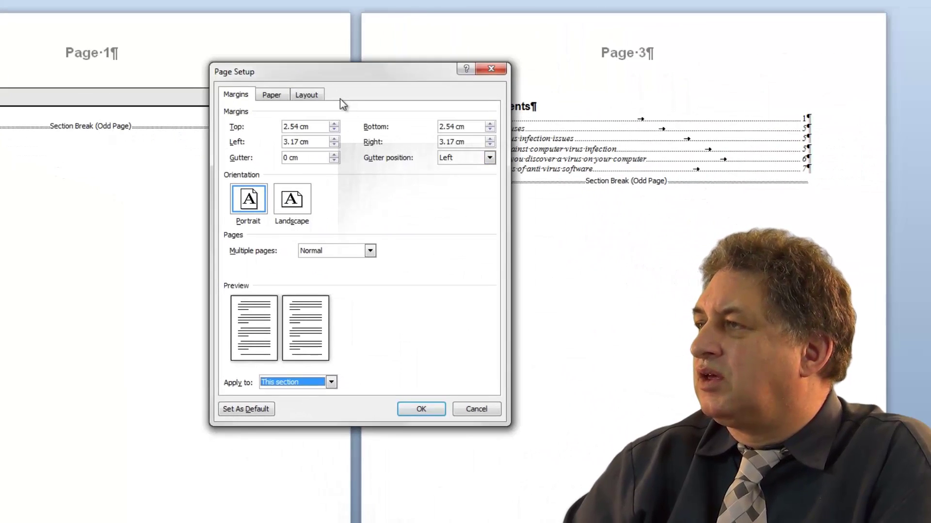
{"action": "left_click", "coordinate": [359, 101]}
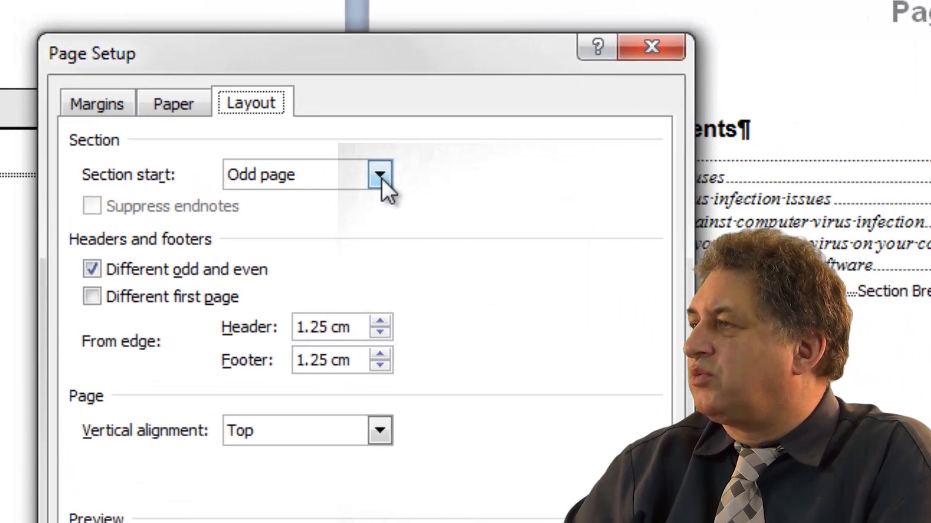
{"action": "left_click", "coordinate": [227, 105]}
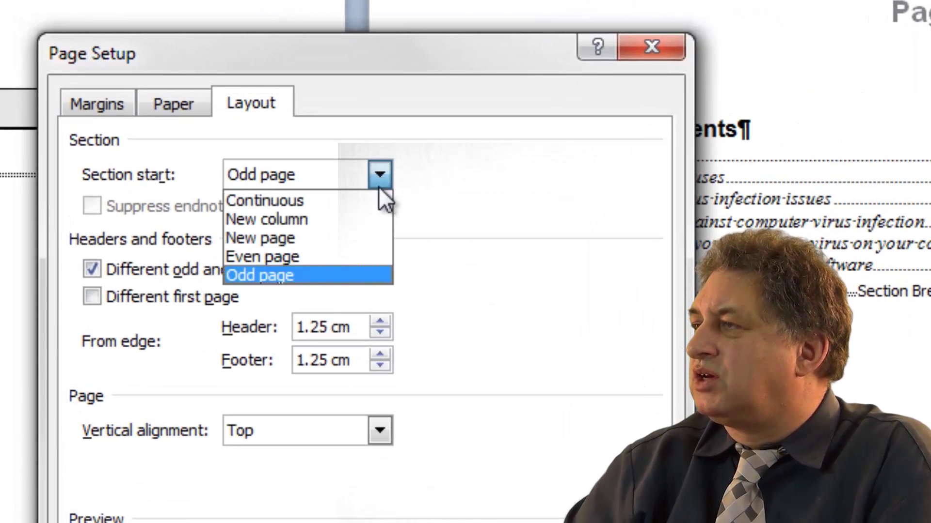
{"action": "left_click", "coordinate": [353, 202]}
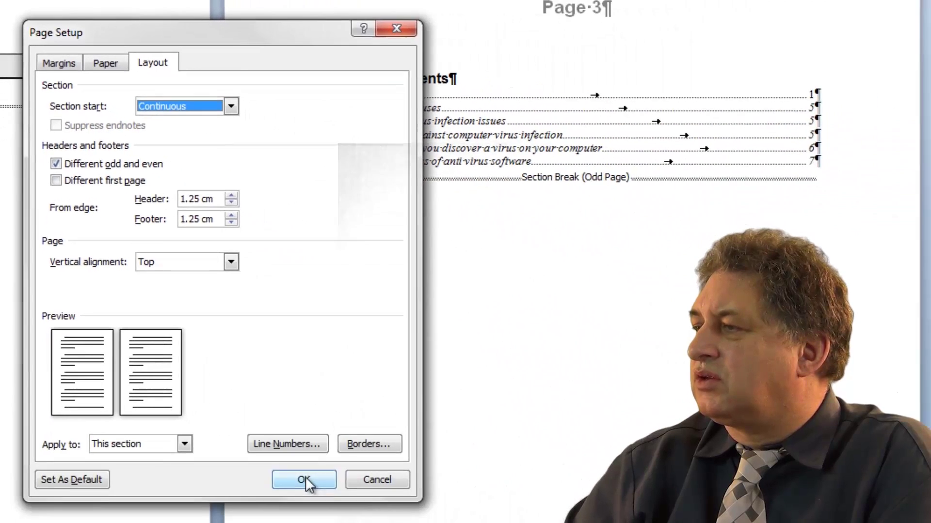
{"action": "left_click", "coordinate": [342, 446]}
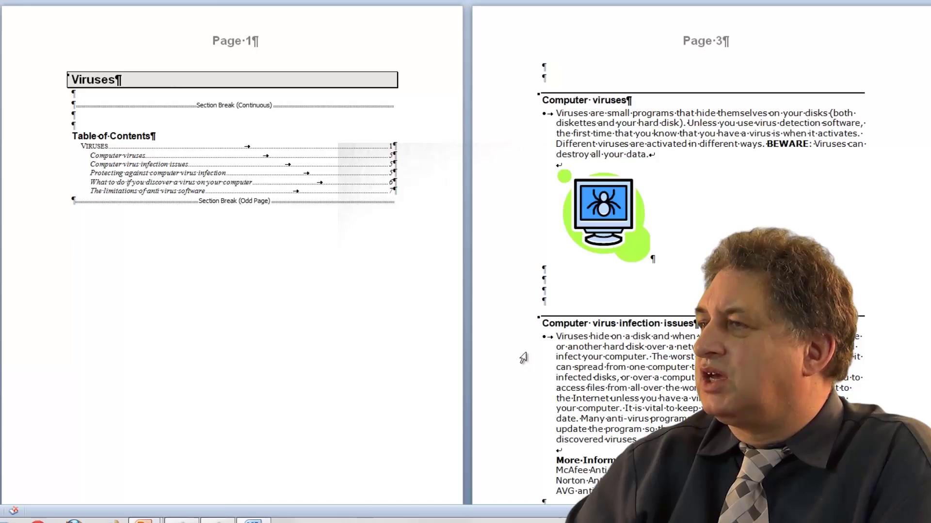
Check the pages and change the section start of the table of contents section to New page.
{"action": "scroll", "coordinate": [523, 357], "scroll_direction": "down", "scroll_amount": 5}
{"action": "scroll", "coordinate": [523, 358], "scroll_direction": "down", "scroll_amount": 13}
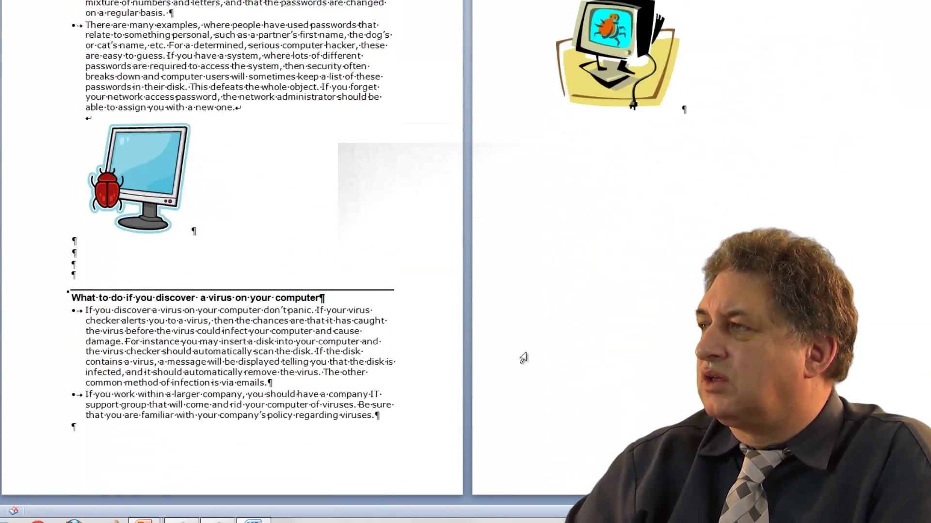
{"action": "scroll", "coordinate": [523, 358], "scroll_direction": "up", "scroll_amount": 18}
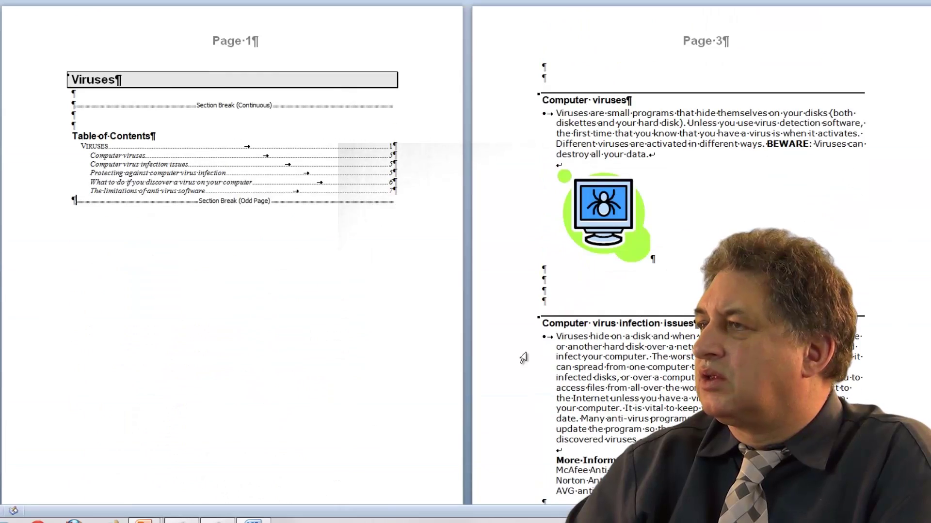
{"action": "double_click", "coordinate": [137, 202]}
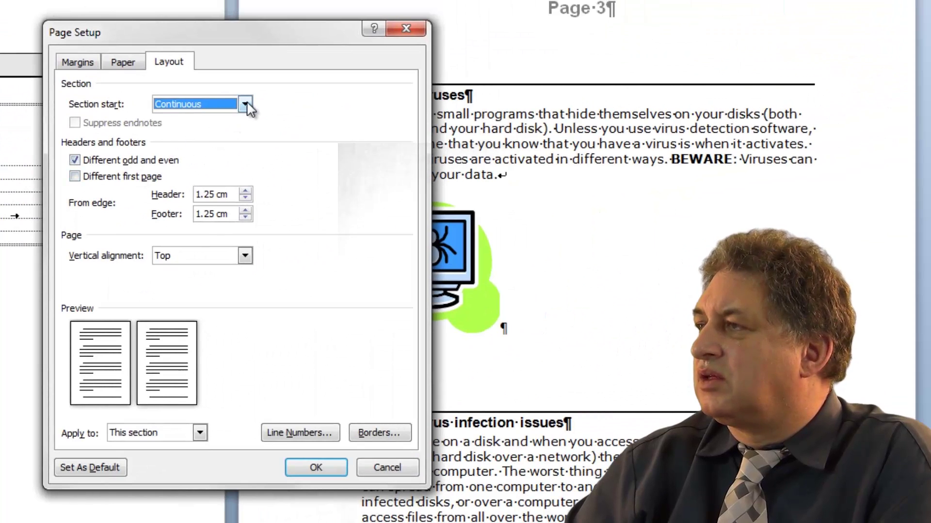
{"action": "left_click", "coordinate": [246, 103]}
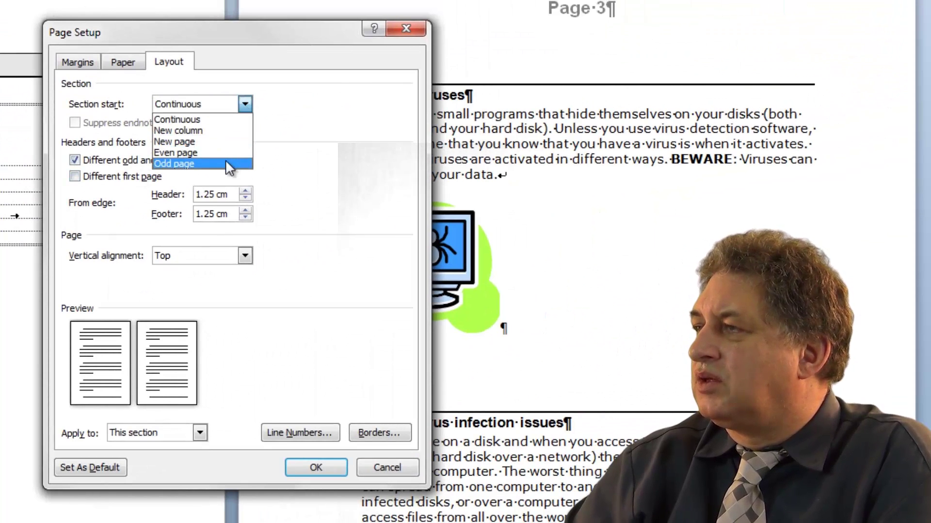
{"action": "left_click", "coordinate": [229, 141]}
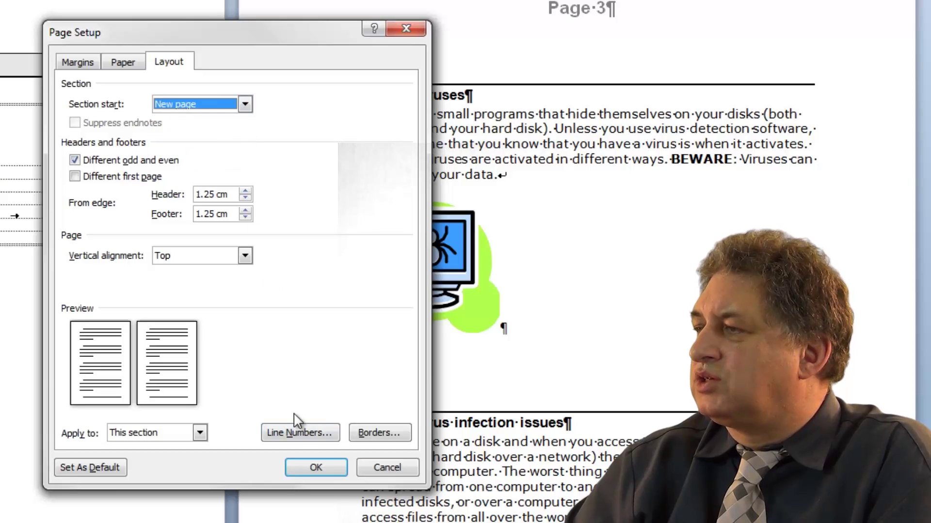
{"action": "left_click", "coordinate": [318, 463]}
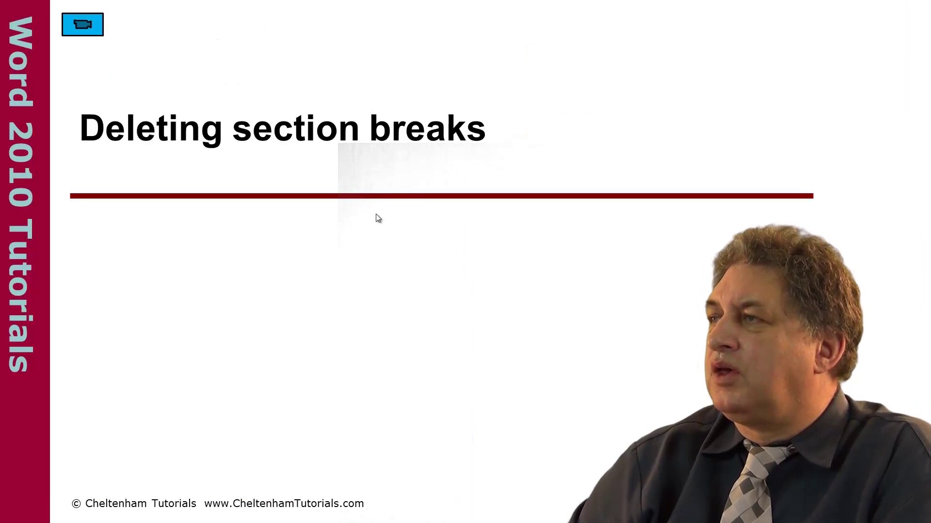
Open Sections 04.docx from the "Deleting section breaks" slide and look through its pages and section breaks.
{"action": "left_click", "coordinate": [83, 25]}
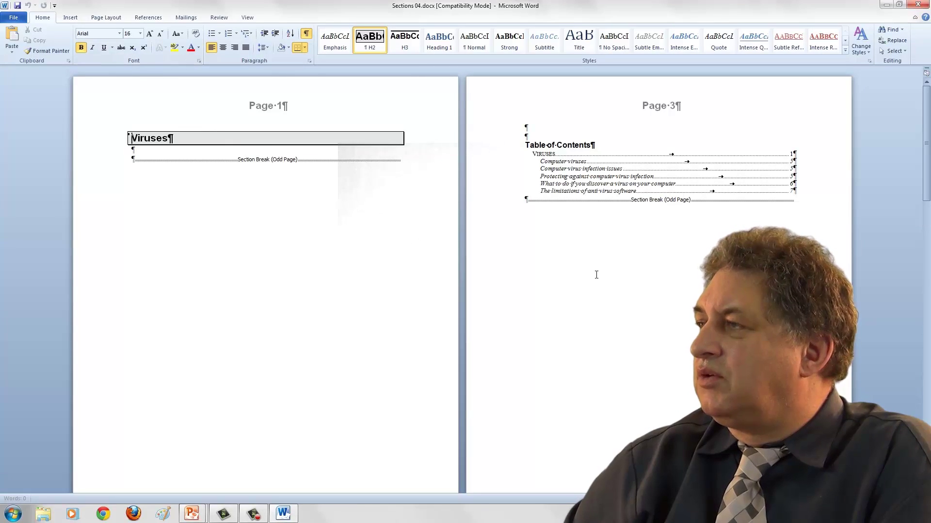
{"action": "scroll", "coordinate": [596, 275], "scroll_direction": "down", "scroll_amount": 20}
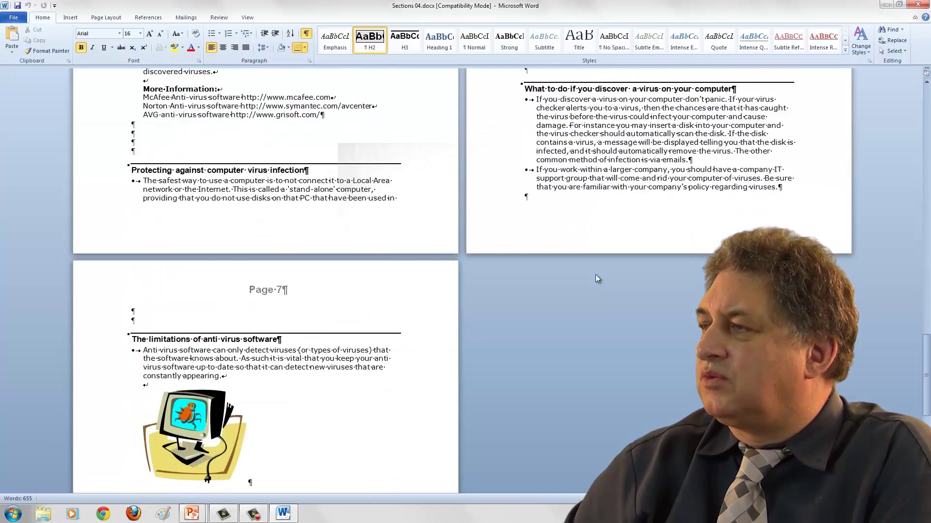
{"action": "scroll", "coordinate": [595, 275], "scroll_direction": "down", "scroll_amount": 5}
{"action": "scroll", "coordinate": [595, 275], "scroll_direction": "up", "scroll_amount": 20}
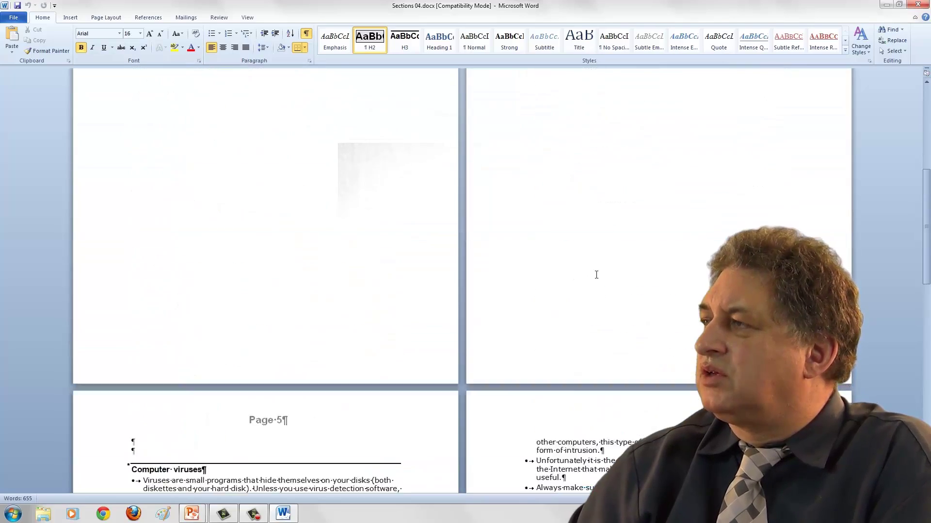
{"action": "scroll", "coordinate": [596, 275], "scroll_direction": "up", "scroll_amount": 15}
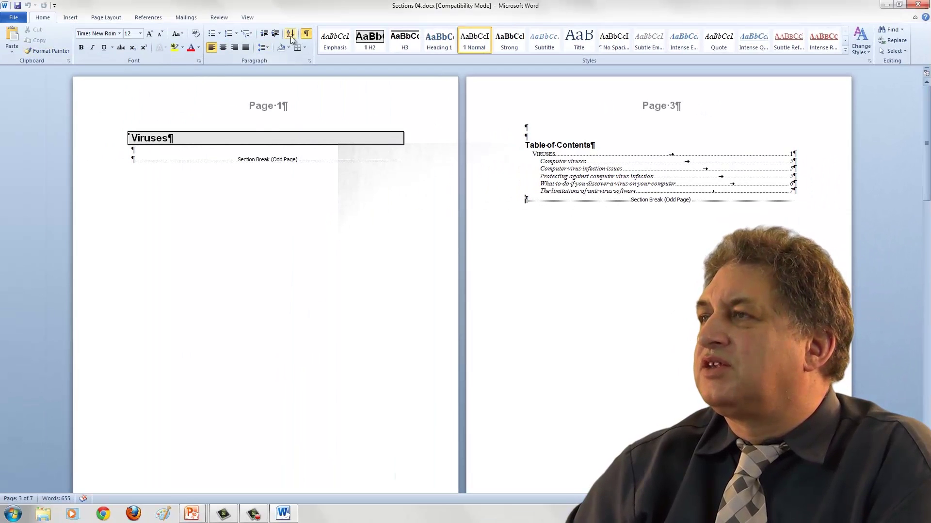
Hide the formatting marks in Sections 04.docx and show them again.
{"action": "left_click", "coordinate": [307, 37]}
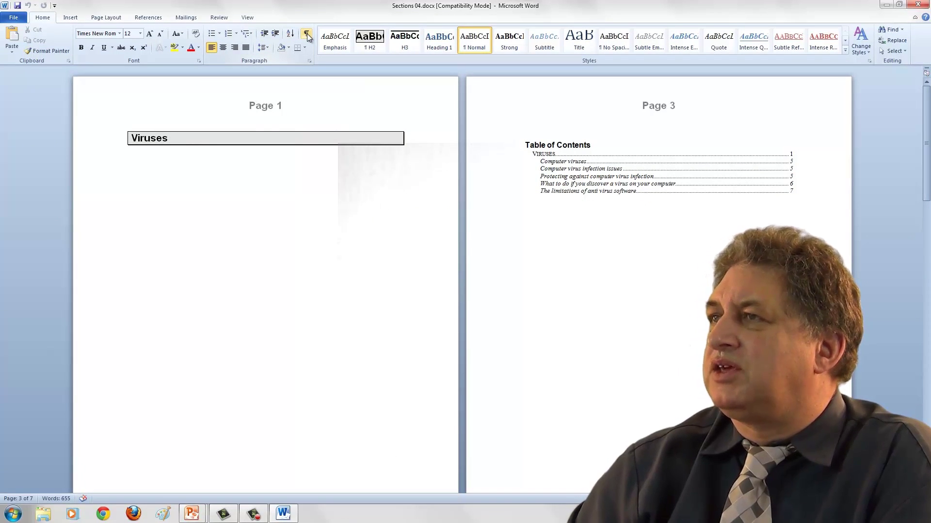
{"action": "left_click", "coordinate": [497, 194]}
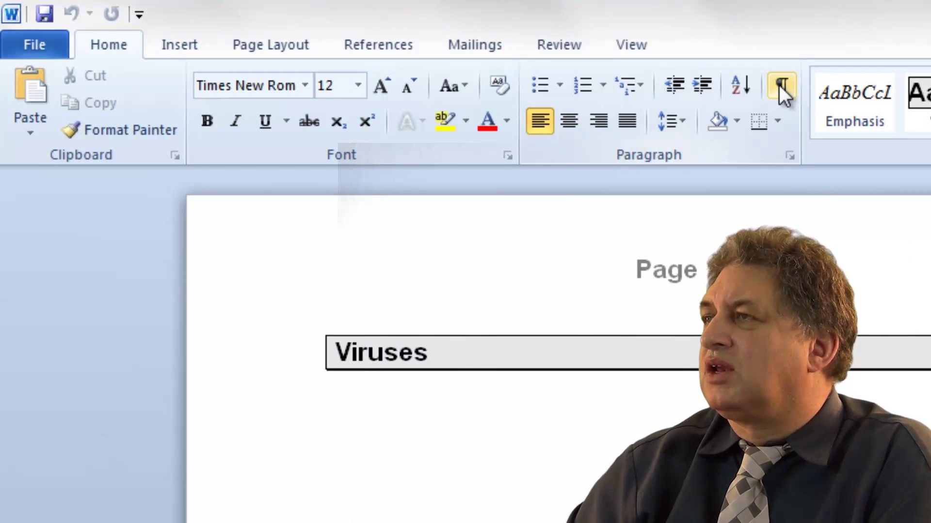
{"action": "left_click", "coordinate": [780, 86]}
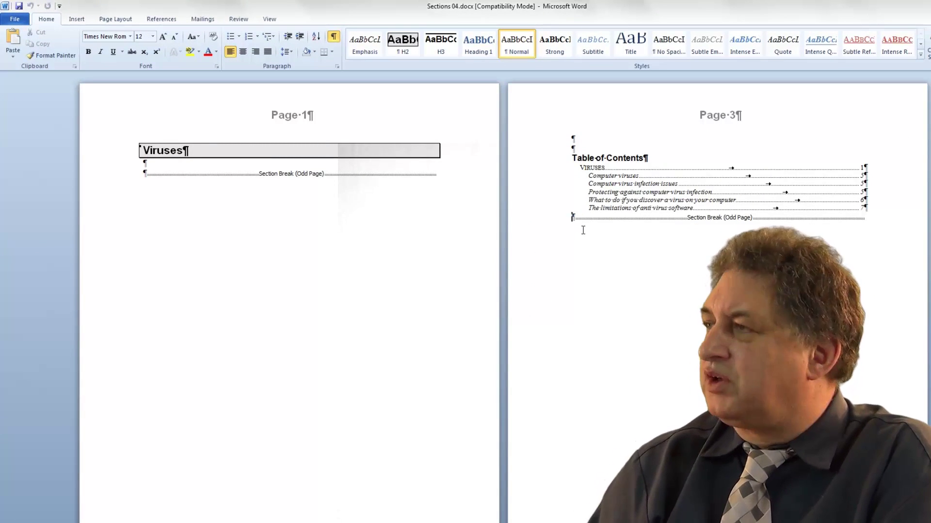
Delete the Odd Page section break below the table of contents and one blank line under the "Viruses" title.
{"action": "key", "text": "Delete"}
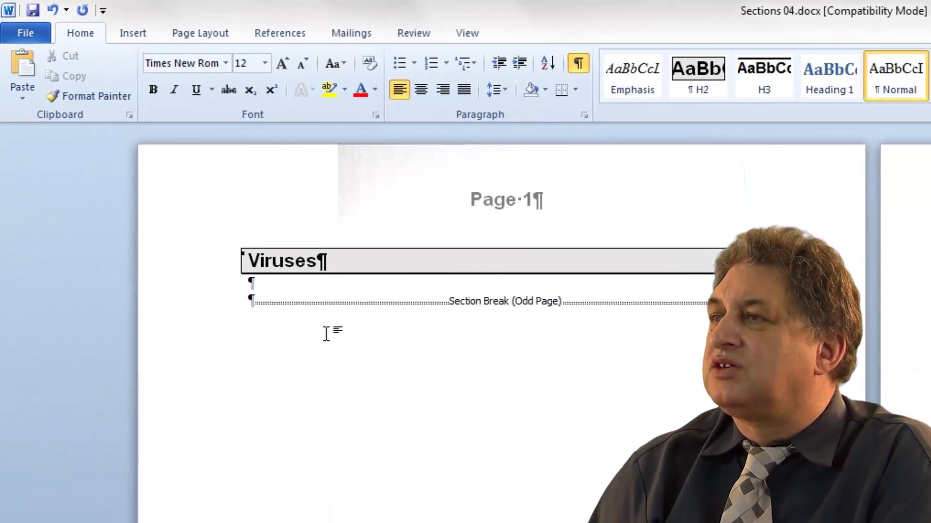
{"action": "key", "text": "Delete"}
{"action": "scroll", "coordinate": [172, 176], "scroll_direction": "down", "scroll_amount": 15}
{"action": "scroll", "coordinate": [172, 176], "scroll_direction": "up", "scroll_amount": 15}
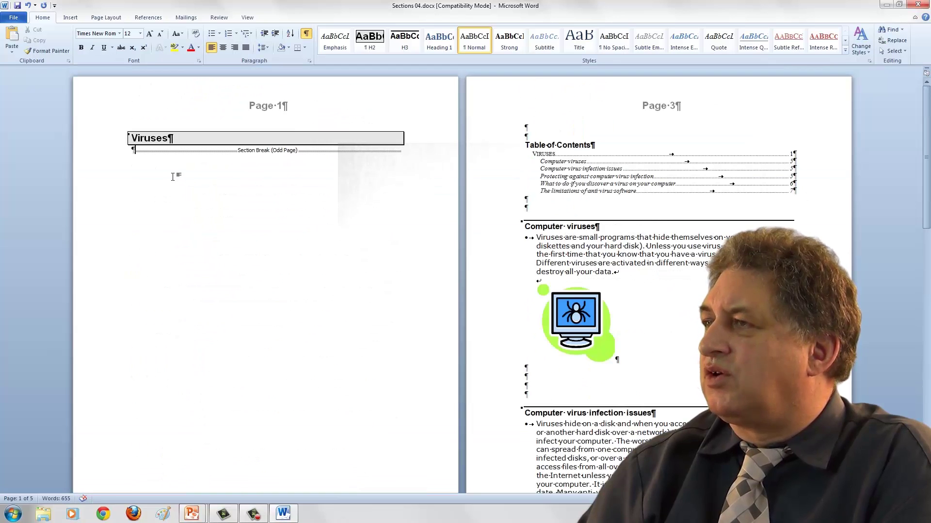
Delete the Odd Page section break under the "Viruses" title and check how the pages flow.
{"action": "left_click", "coordinate": [127, 151]}
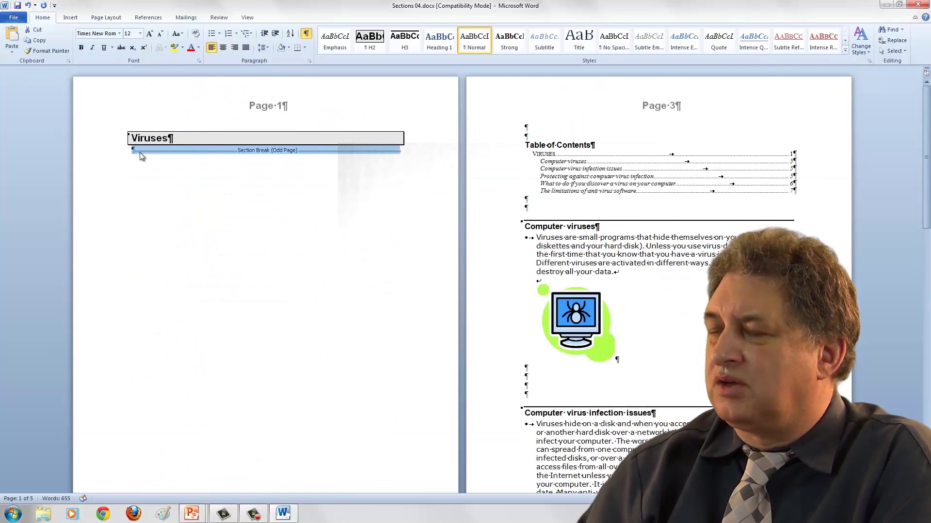
{"action": "left_click", "coordinate": [140, 152]}
{"action": "key", "text": "Delete"}
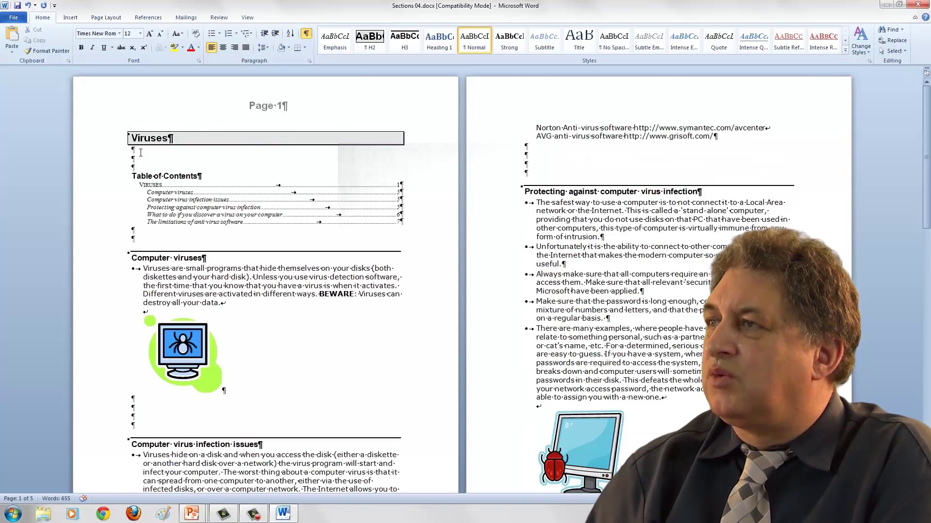
{"action": "scroll", "coordinate": [140, 152], "scroll_direction": "down", "scroll_amount": 15}
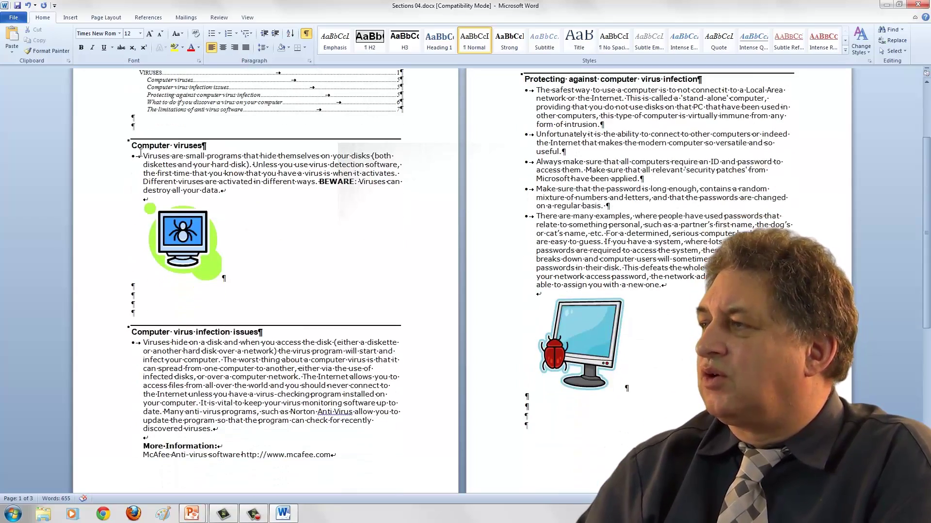
{"action": "scroll", "coordinate": [141, 152], "scroll_direction": "up", "scroll_amount": 15}
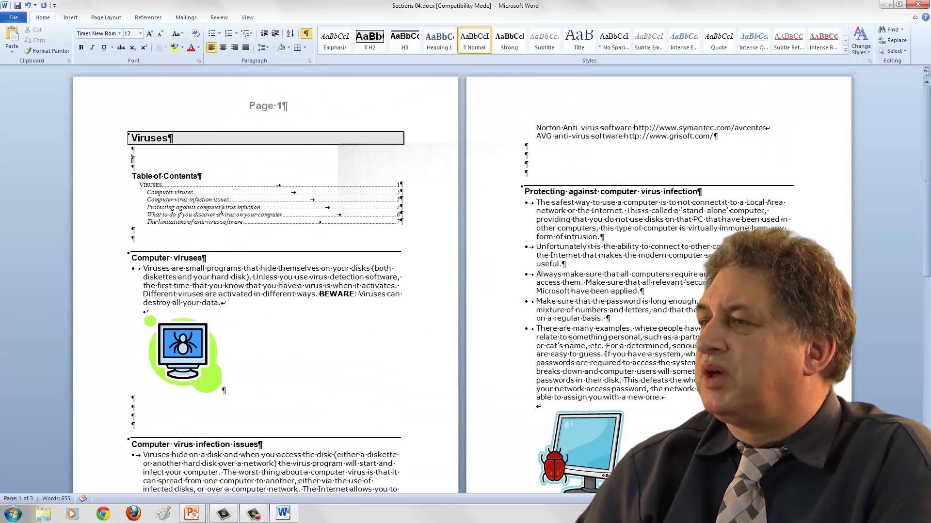
{"action": "scroll", "coordinate": [222, 210], "scroll_direction": "down", "scroll_amount": 7}
{"action": "scroll", "coordinate": [223, 222], "scroll_direction": "up", "scroll_amount": 7}
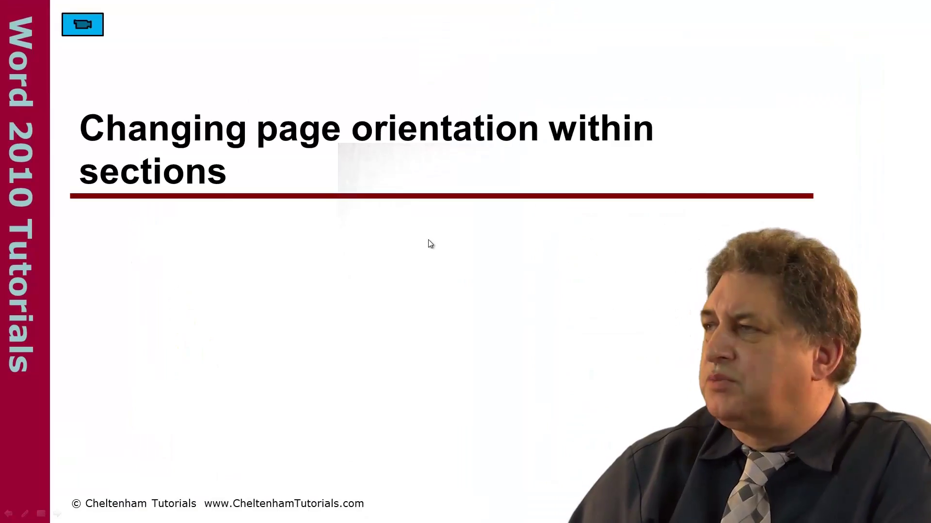
Open Sections 05.docx from the "Changing page orientation within sections" slide and look through its pages and section break.
{"action": "left_click", "coordinate": [80, 27]}
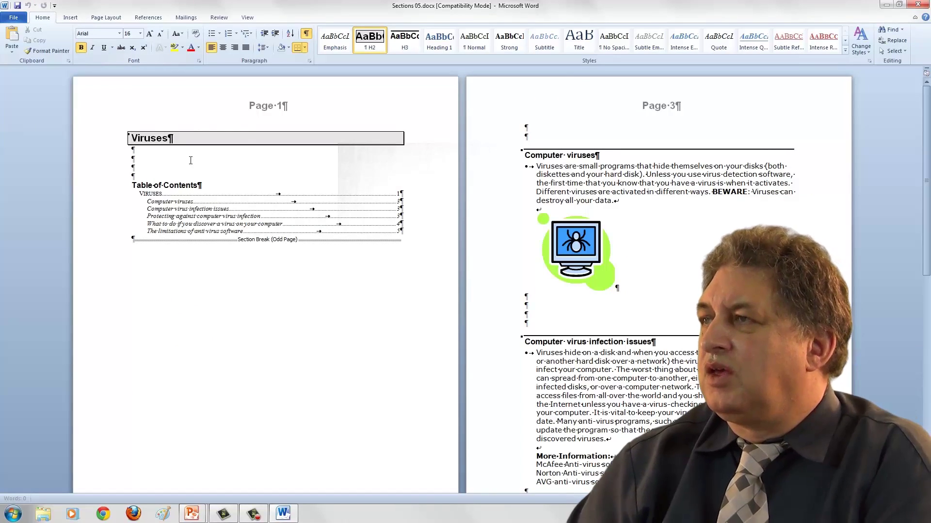
{"action": "scroll", "coordinate": [191, 160], "scroll_direction": "down", "scroll_amount": 8}
{"action": "scroll", "coordinate": [190, 160], "scroll_direction": "down", "scroll_amount": 6}
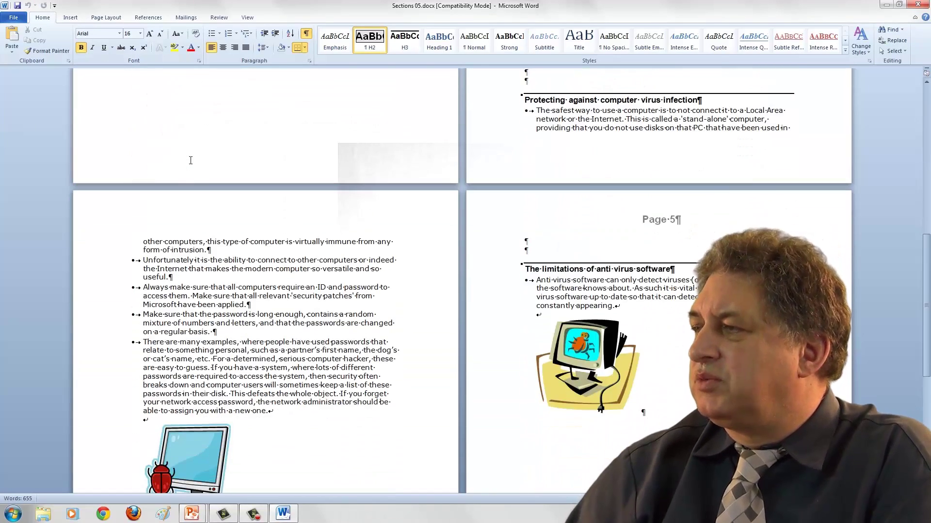
{"action": "scroll", "coordinate": [190, 221], "scroll_direction": "up", "scroll_amount": 14}
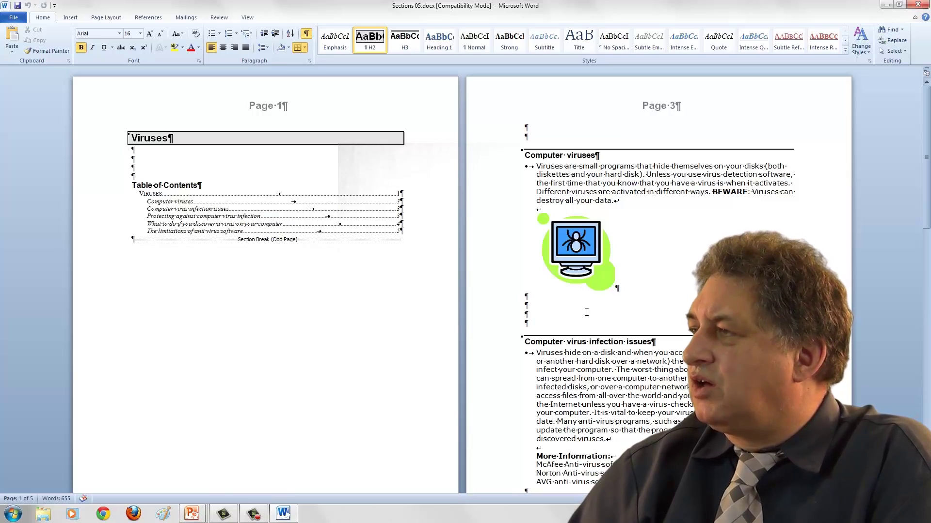
{"action": "scroll", "coordinate": [589, 227], "scroll_direction": "down", "scroll_amount": 15}
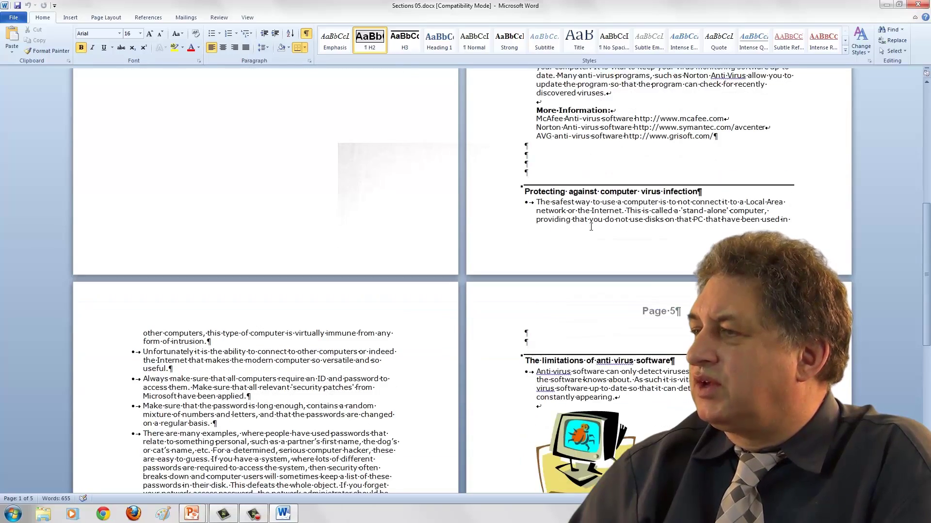
{"action": "scroll", "coordinate": [589, 226], "scroll_direction": "down", "scroll_amount": 12}
{"action": "scroll", "coordinate": [590, 227], "scroll_direction": "up", "scroll_amount": 15}
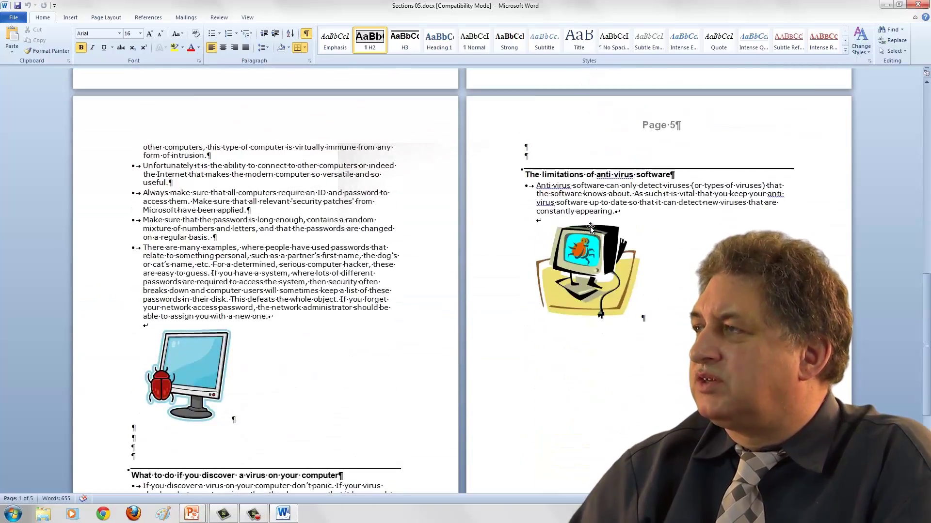
{"action": "scroll", "coordinate": [591, 227], "scroll_direction": "up", "scroll_amount": 12}
Place the cursor in the first bullet under the "Computer viruses" heading, and hide and reshow the formatting marks.
{"action": "left_click", "coordinate": [577, 166]}
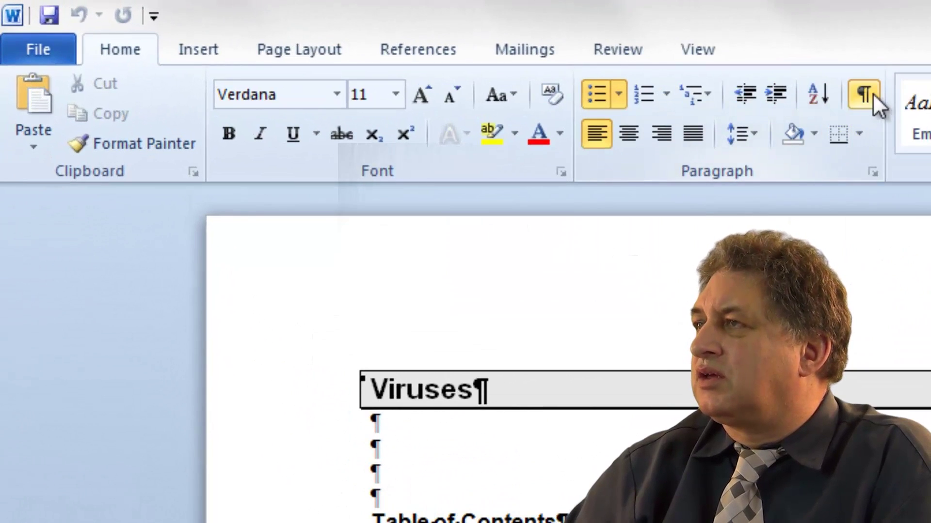
{"action": "left_click", "coordinate": [864, 94]}
{"action": "left_click", "coordinate": [866, 97]}
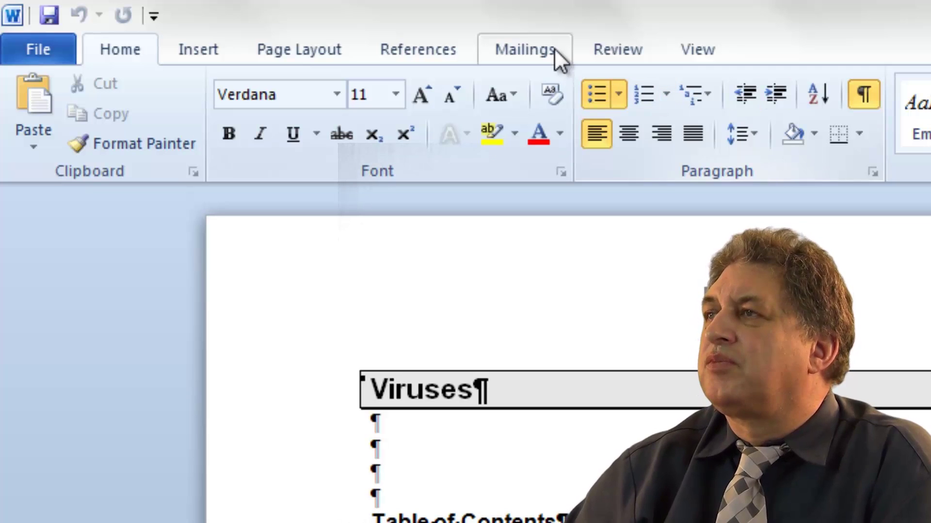
Set the page orientation of the section containing "Computer viruses" to Landscape.
{"action": "left_click", "coordinate": [303, 57]}
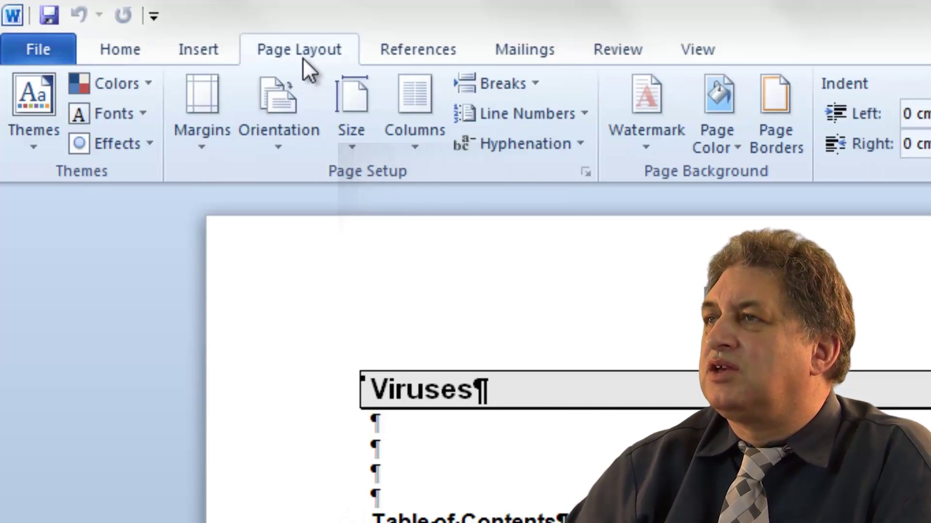
{"action": "left_click", "coordinate": [286, 119]}
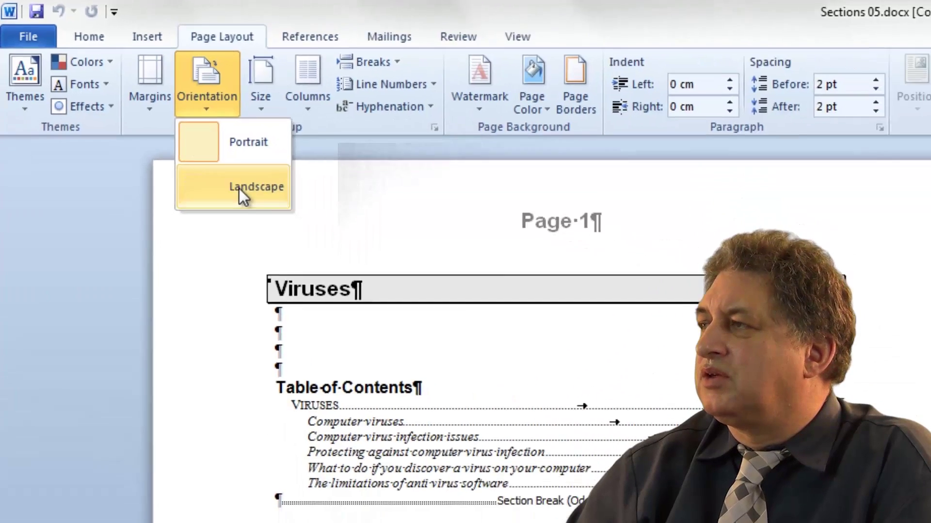
{"action": "left_click", "coordinate": [322, 252]}
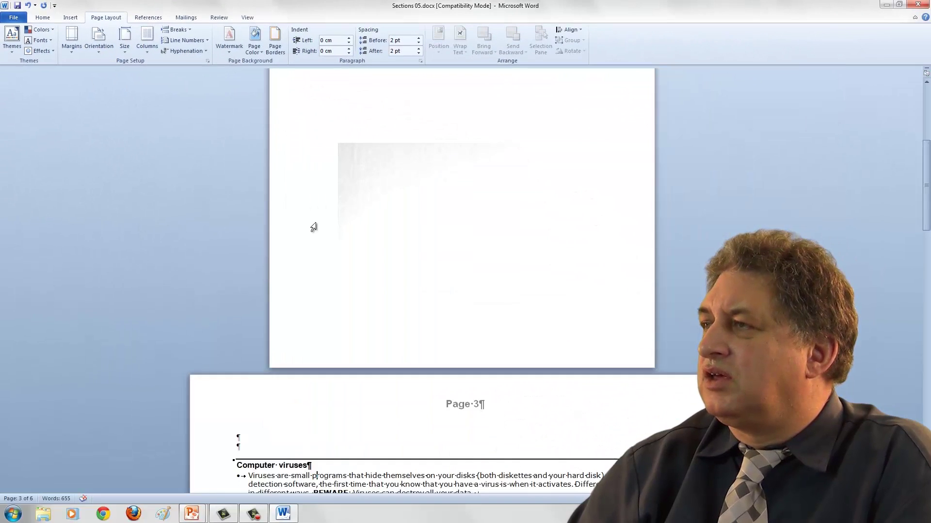
Examine the pages before and after the Odd Page section break to compare the orientation of the two sections.
{"action": "scroll", "coordinate": [314, 227], "scroll_direction": "up", "scroll_amount": 10}
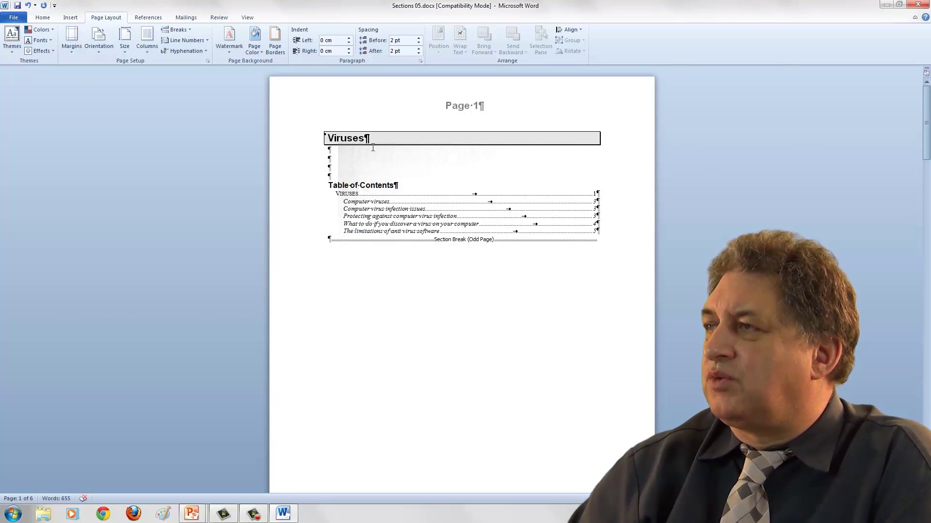
{"action": "scroll", "coordinate": [373, 148], "scroll_direction": "down", "scroll_amount": 10}
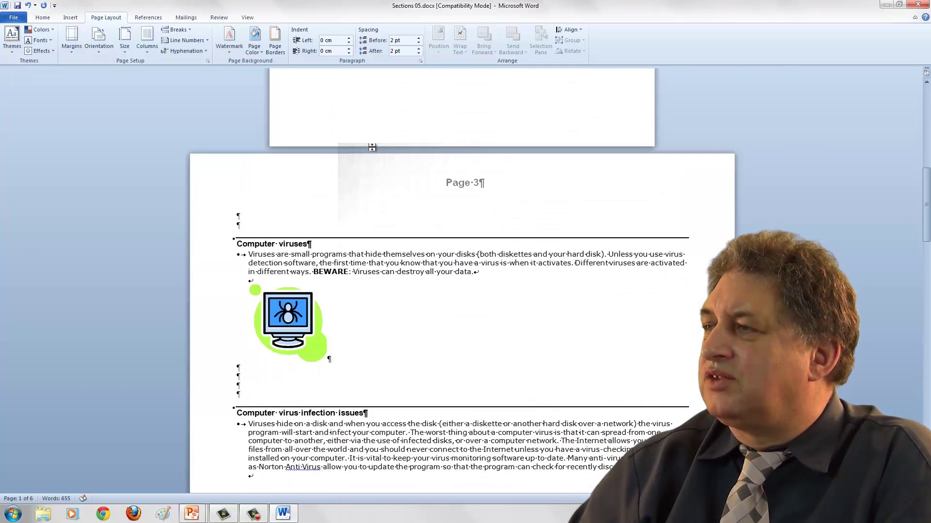
{"action": "scroll", "coordinate": [372, 147], "scroll_direction": "down", "scroll_amount": 20}
{"action": "scroll", "coordinate": [372, 147], "scroll_direction": "down", "scroll_amount": 6}
{"action": "scroll", "coordinate": [372, 147], "scroll_direction": "up", "scroll_amount": 18}
{"action": "scroll", "coordinate": [372, 146], "scroll_direction": "up", "scroll_amount": 15}
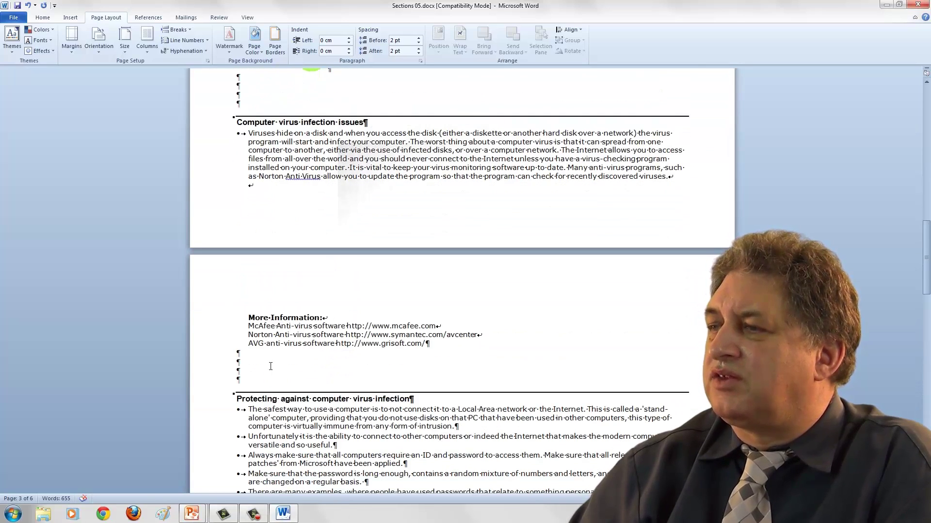
{"action": "scroll", "coordinate": [304, 351], "scroll_direction": "down", "scroll_amount": 3}
{"action": "scroll", "coordinate": [311, 354], "scroll_direction": "down", "scroll_amount": 18}
{"action": "scroll", "coordinate": [312, 353], "scroll_direction": "up", "scroll_amount": 18}
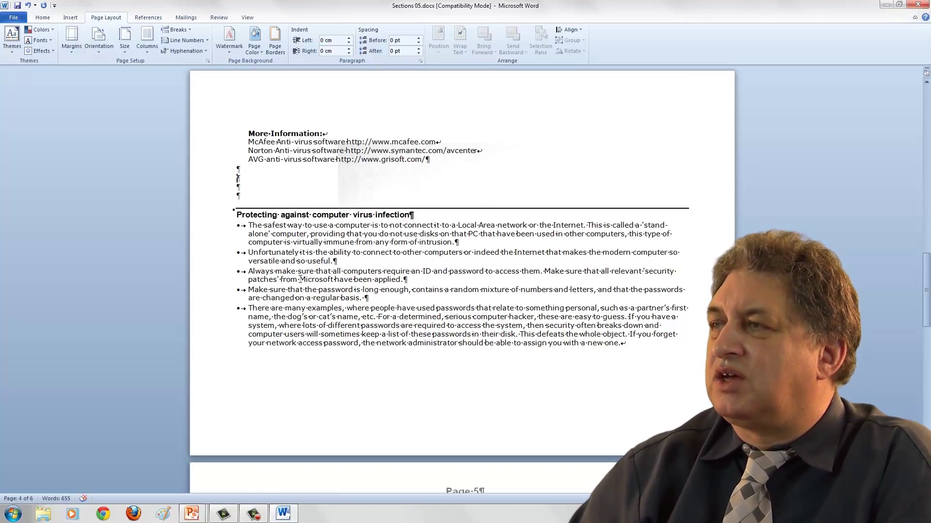
{"action": "scroll", "coordinate": [301, 279], "scroll_direction": "up", "scroll_amount": 20}
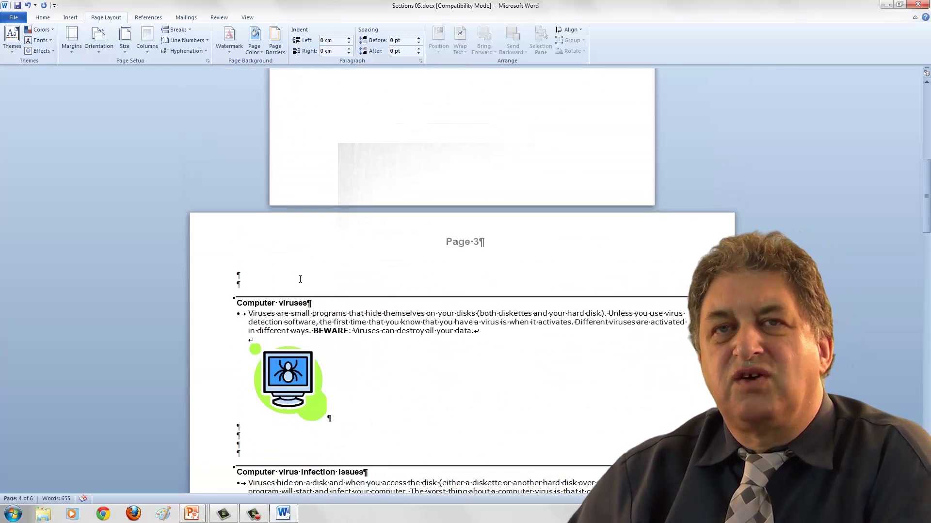
{"action": "scroll", "coordinate": [298, 281], "scroll_direction": "up", "scroll_amount": 15}
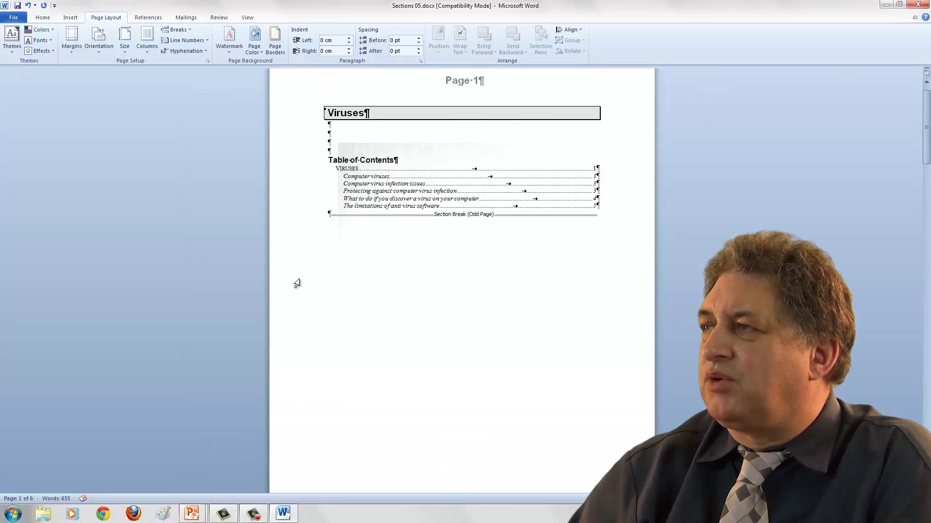
{"action": "scroll", "coordinate": [297, 283], "scroll_direction": "up", "scroll_amount": 1}
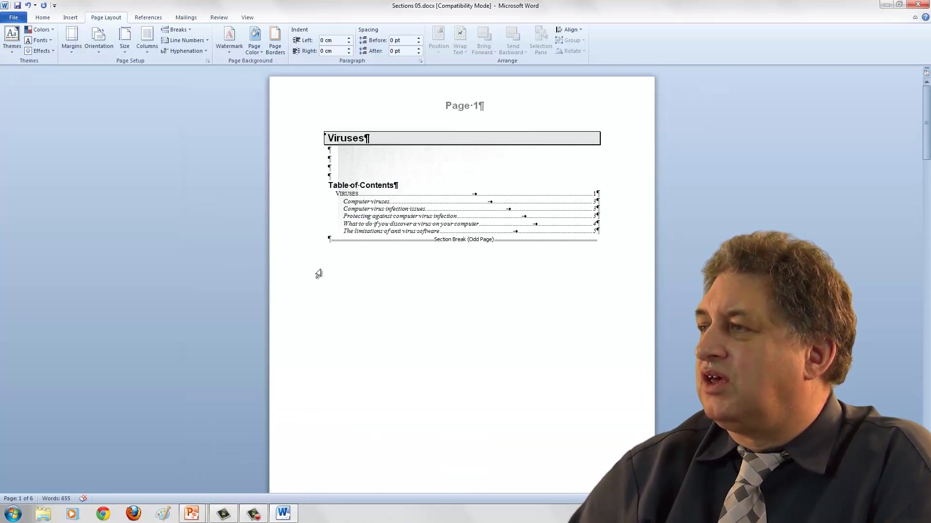
Undo the orientation change, reapply Landscape to the section containing "Computer viruses", and check its pages against the first page.
{"action": "left_click", "coordinate": [28, 6]}
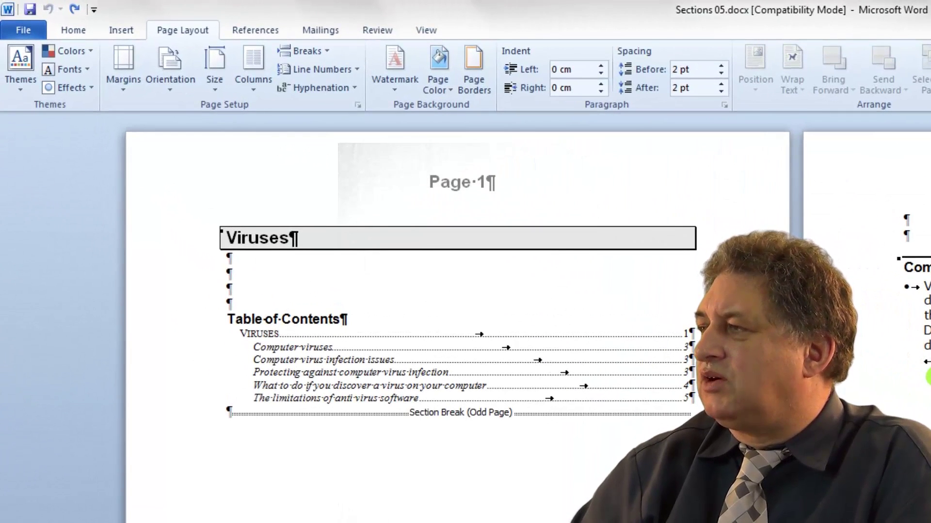
{"action": "left_click", "coordinate": [171, 79]}
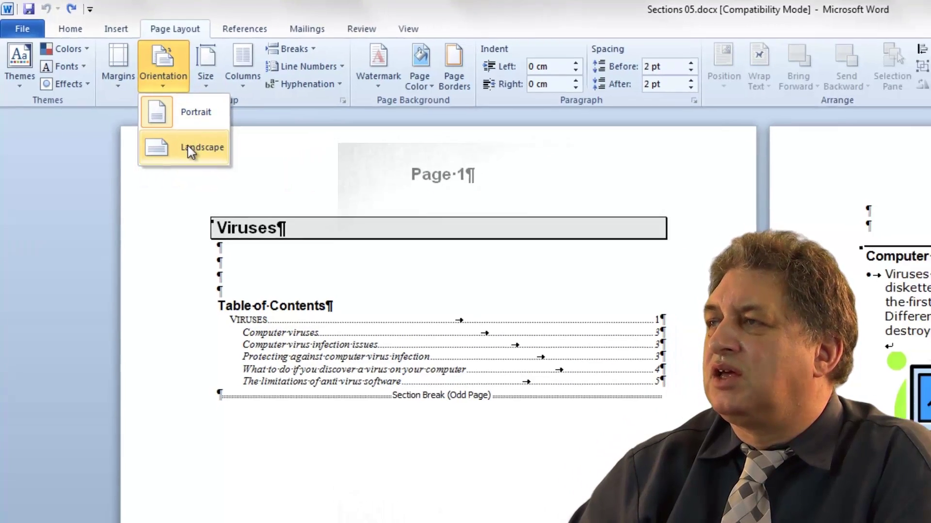
{"action": "left_click", "coordinate": [187, 146]}
{"action": "scroll", "coordinate": [203, 216], "scroll_direction": "down", "scroll_amount": 10}
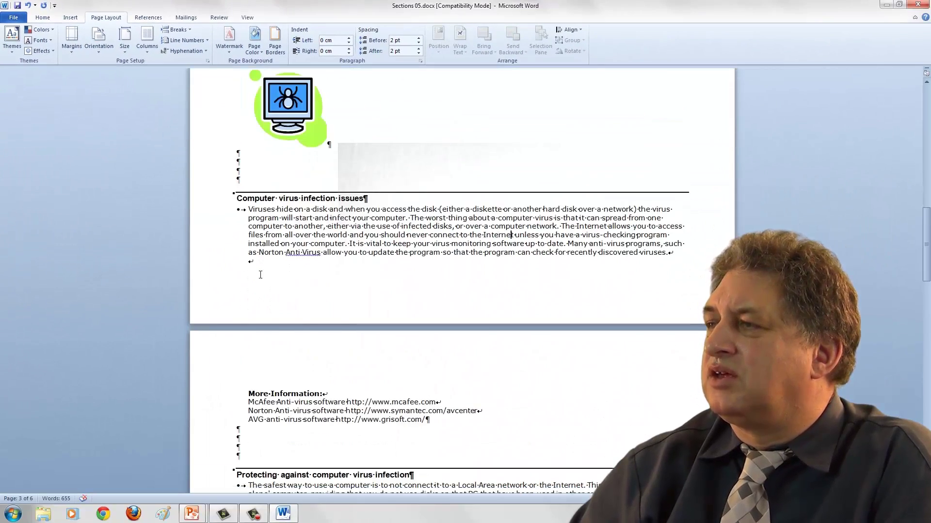
{"action": "scroll", "coordinate": [260, 275], "scroll_direction": "up", "scroll_amount": 6}
{"action": "scroll", "coordinate": [260, 275], "scroll_direction": "down", "scroll_amount": 10}
{"action": "scroll", "coordinate": [260, 275], "scroll_direction": "up", "scroll_amount": 6}
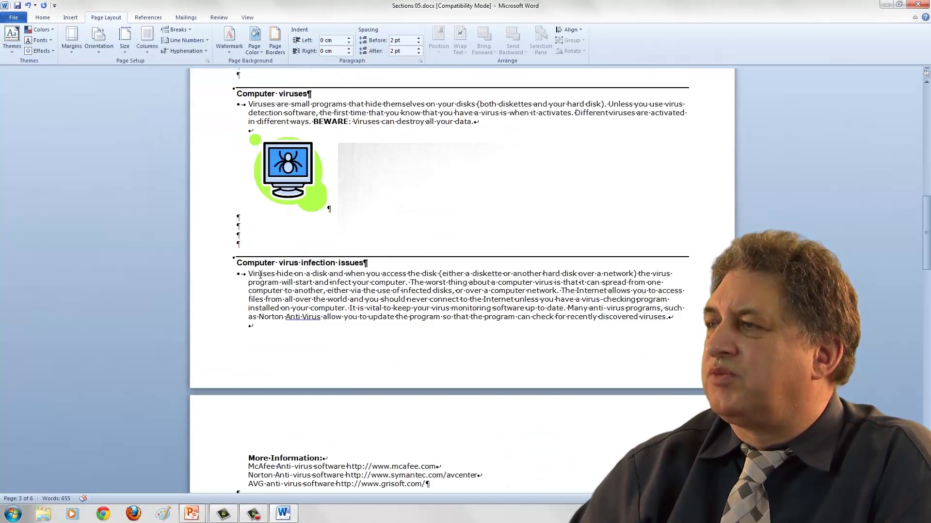
{"action": "scroll", "coordinate": [261, 275], "scroll_direction": "up", "scroll_amount": 15}
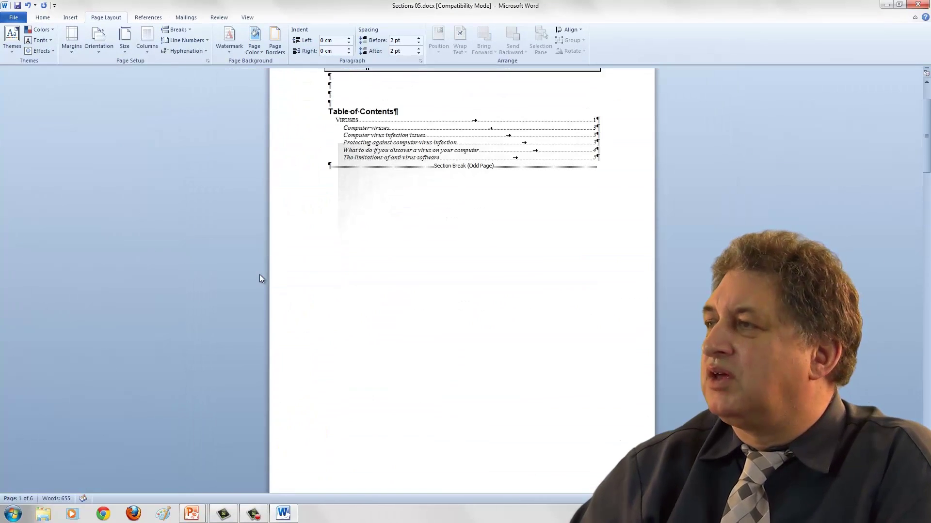
{"action": "scroll", "coordinate": [260, 274], "scroll_direction": "up", "scroll_amount": 3}
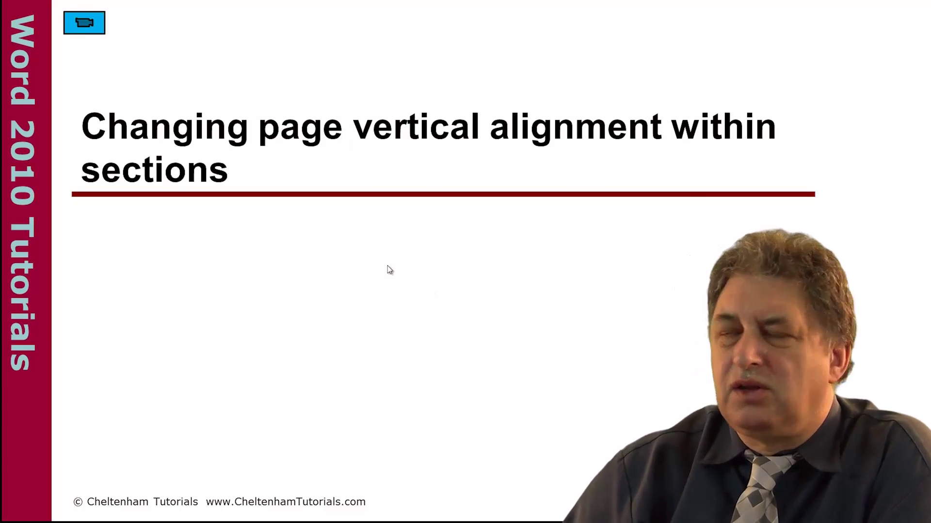
Open Sections 06.docx from the "Changing page vertical alignment within sections" slide and look through its pages and section breaks.
{"action": "left_click", "coordinate": [84, 22]}
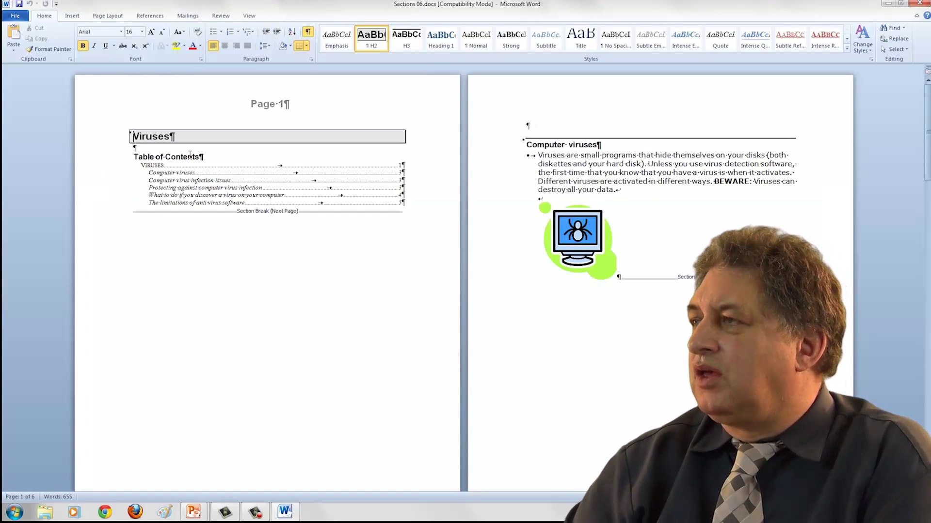
{"action": "scroll", "coordinate": [190, 155], "scroll_direction": "down", "scroll_amount": 4}
{"action": "scroll", "coordinate": [190, 154], "scroll_direction": "down", "scroll_amount": 8}
{"action": "scroll", "coordinate": [190, 155], "scroll_direction": "up", "scroll_amount": 4}
{"action": "scroll", "coordinate": [190, 154], "scroll_direction": "up", "scroll_amount": 8}
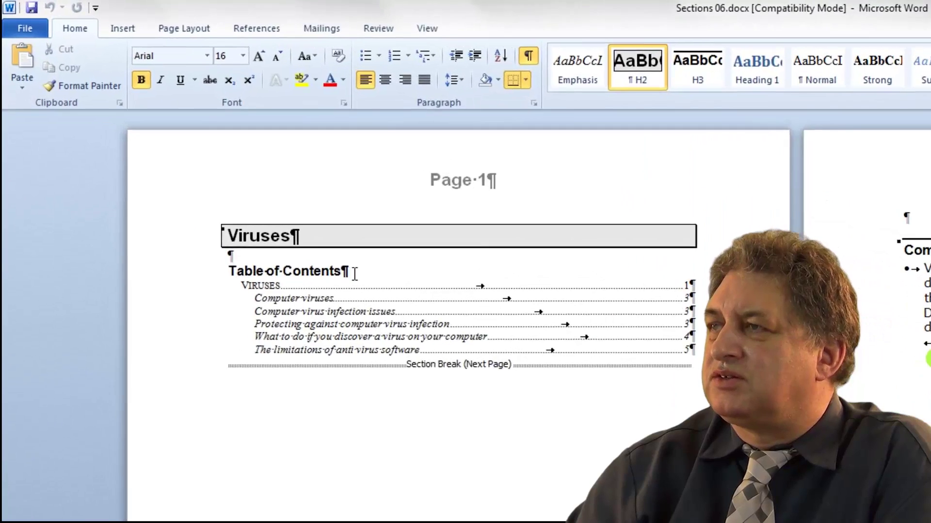
Place the cursor in the "Table of Contents" heading and set this section's vertical alignment to Center in Page Setup.
{"action": "left_click", "coordinate": [410, 294]}
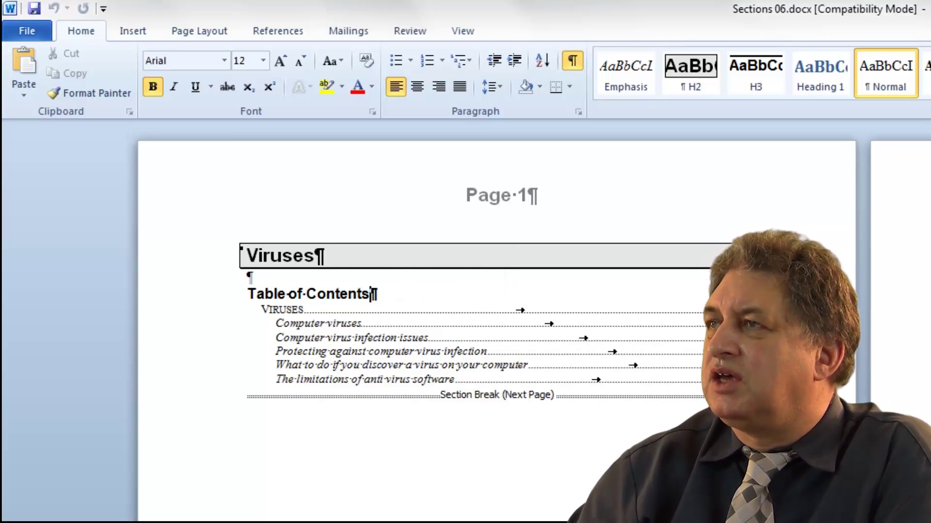
{"action": "left_click", "coordinate": [216, 32]}
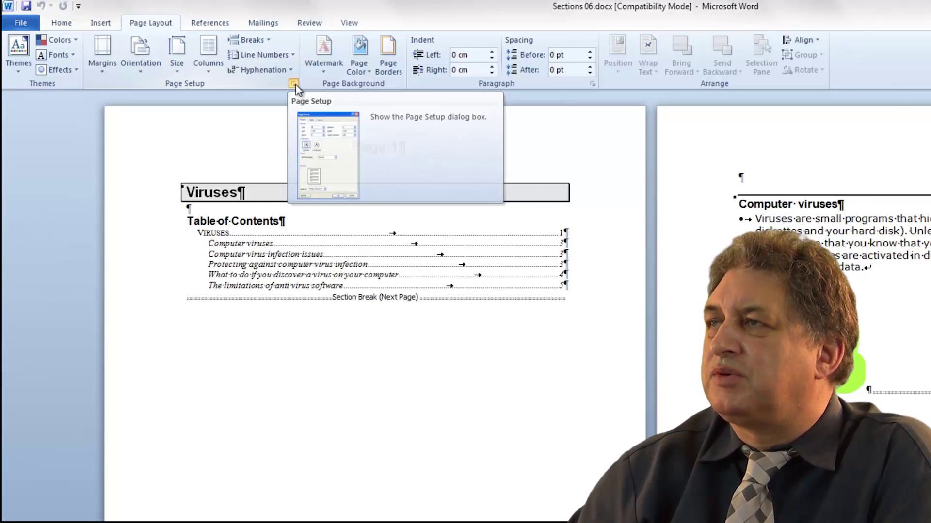
{"action": "left_click", "coordinate": [294, 84]}
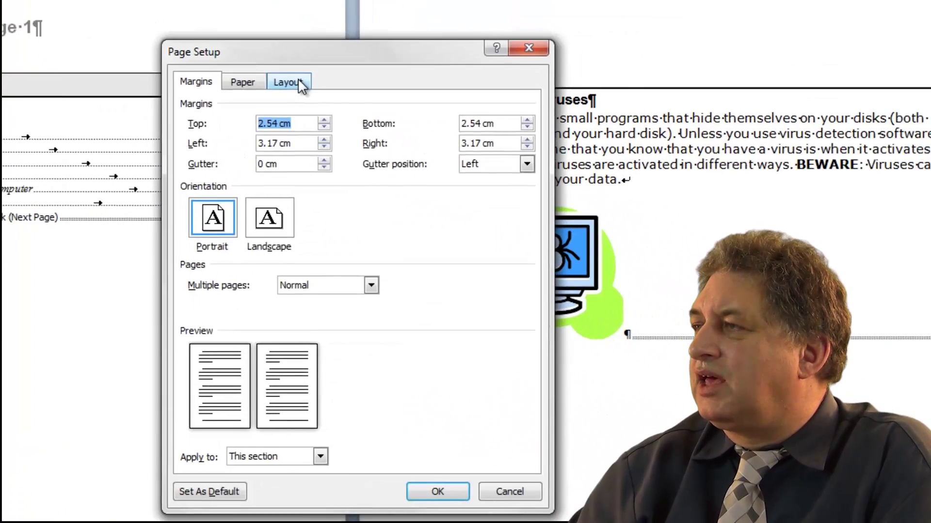
{"action": "left_click", "coordinate": [600, 191]}
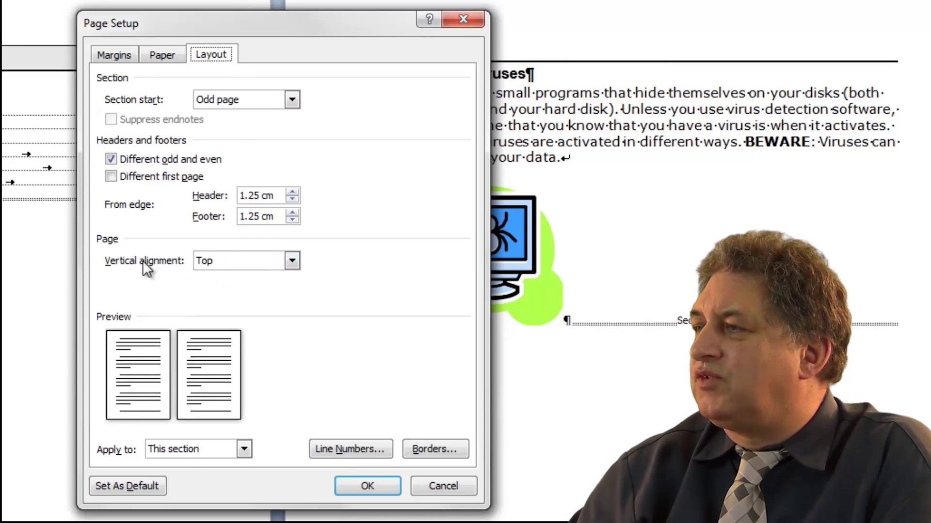
{"action": "left_click", "coordinate": [298, 262]}
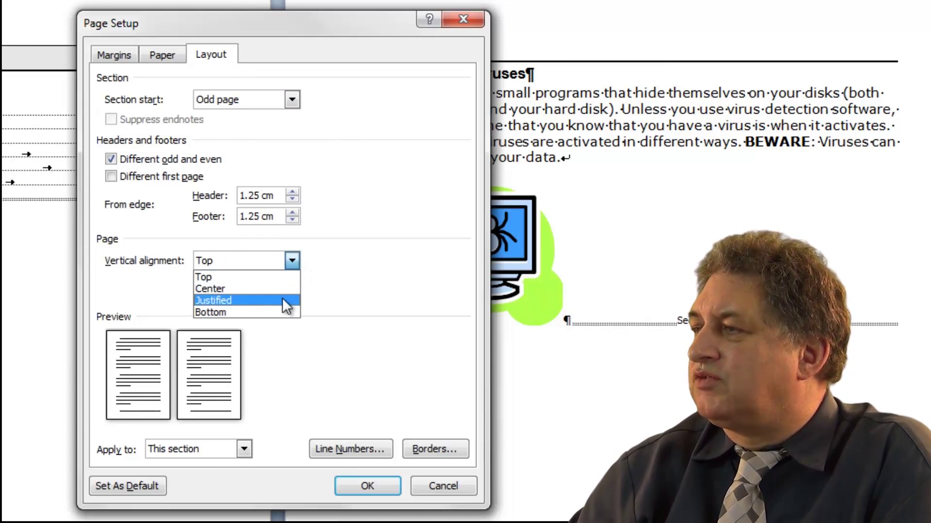
{"action": "left_click", "coordinate": [282, 290]}
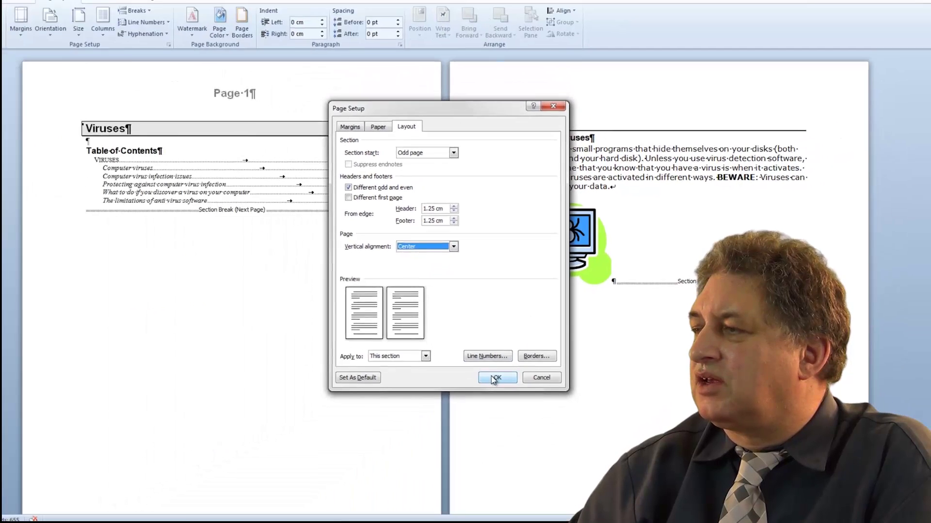
{"action": "left_click", "coordinate": [367, 486]}
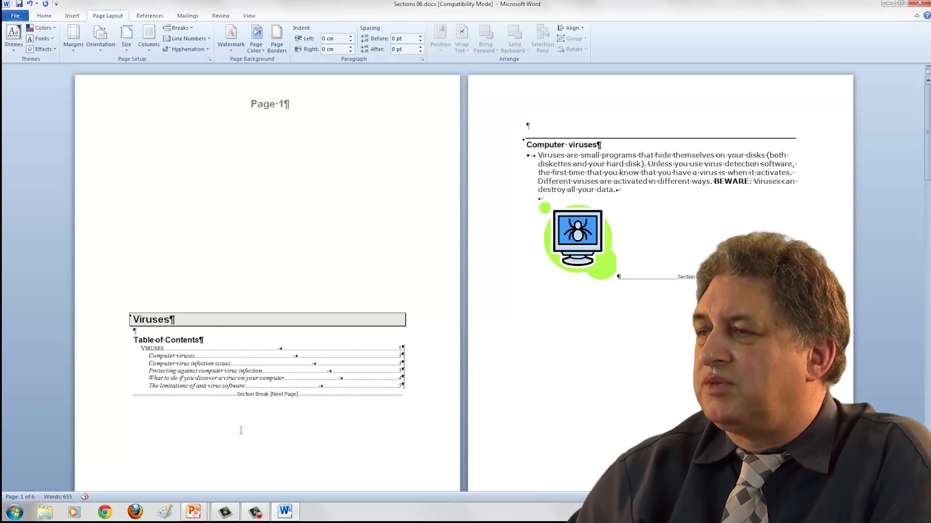
Check the vertical alignment of the first section against the following pages in the document and in the print preview.
{"action": "scroll", "coordinate": [240, 431], "scroll_direction": "down", "scroll_amount": 5}
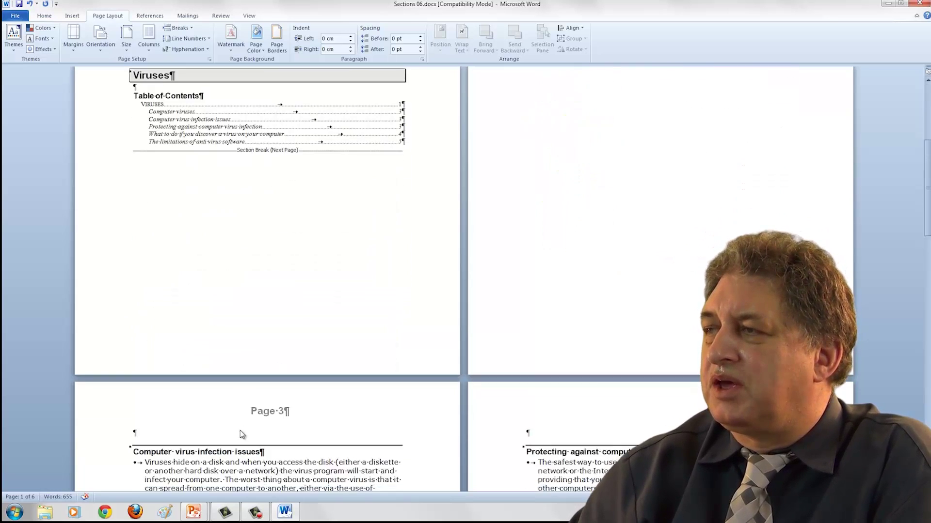
{"action": "scroll", "coordinate": [241, 431], "scroll_direction": "up", "scroll_amount": 3}
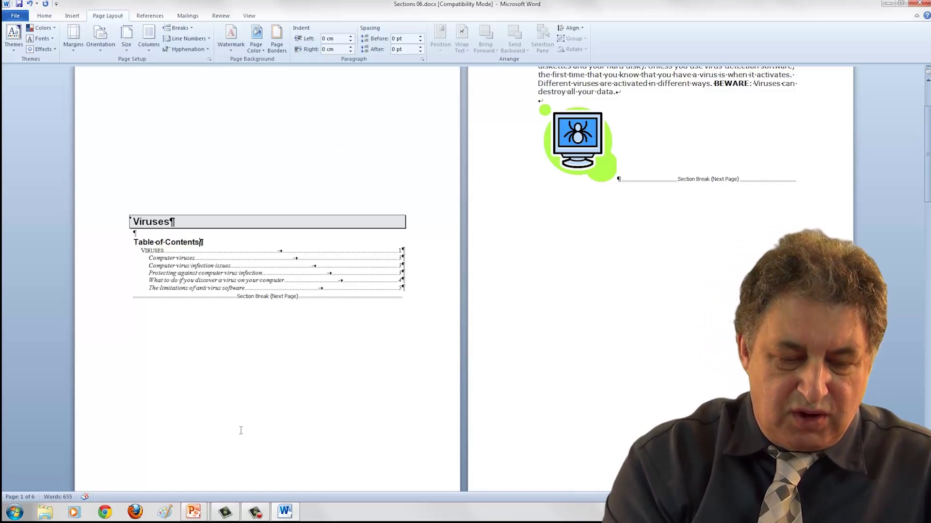
{"action": "key", "text": "ctrl+p"}
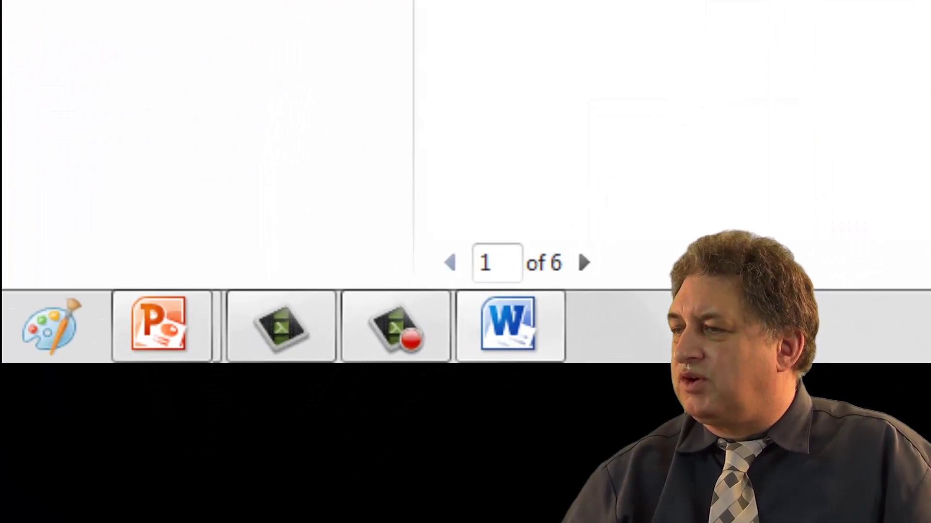
{"action": "left_click", "coordinate": [584, 262]}
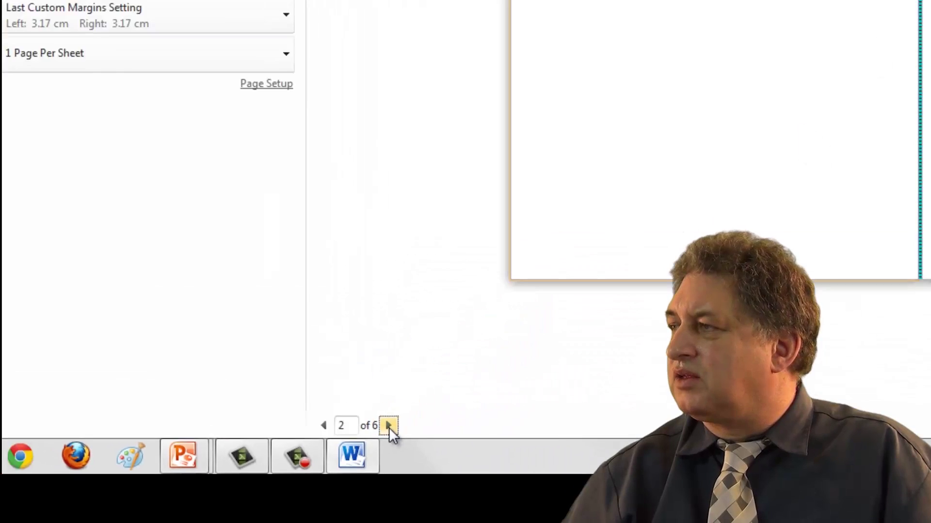
{"action": "left_click", "coordinate": [389, 427]}
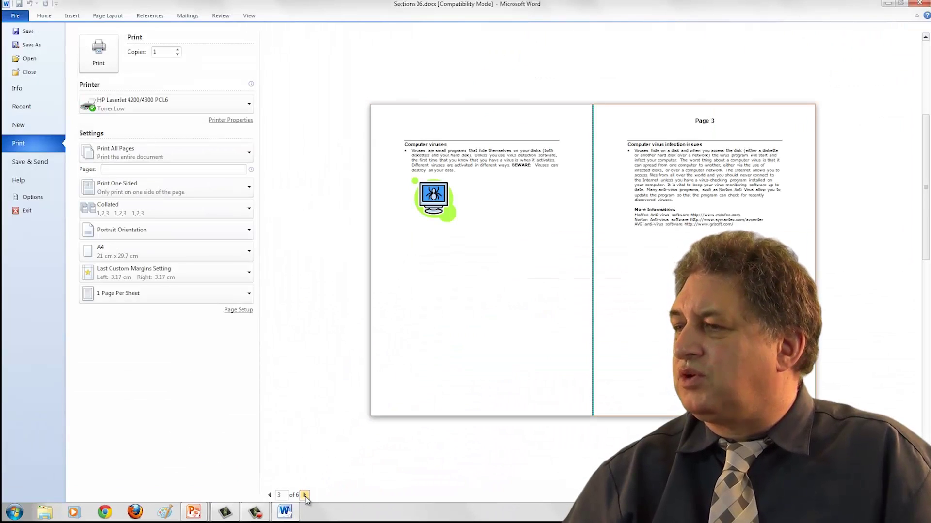
{"action": "left_click", "coordinate": [270, 495]}
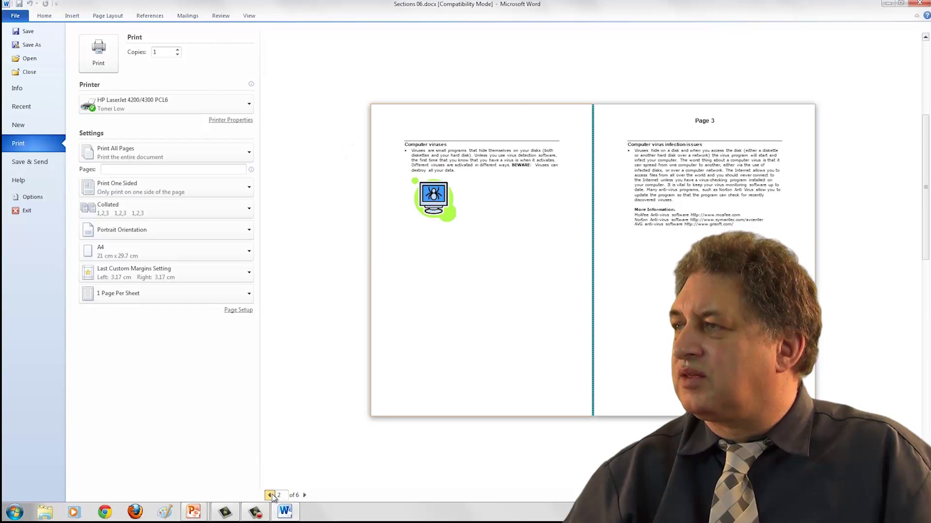
{"action": "left_click", "coordinate": [270, 496]}
{"action": "key", "text": "Escape"}
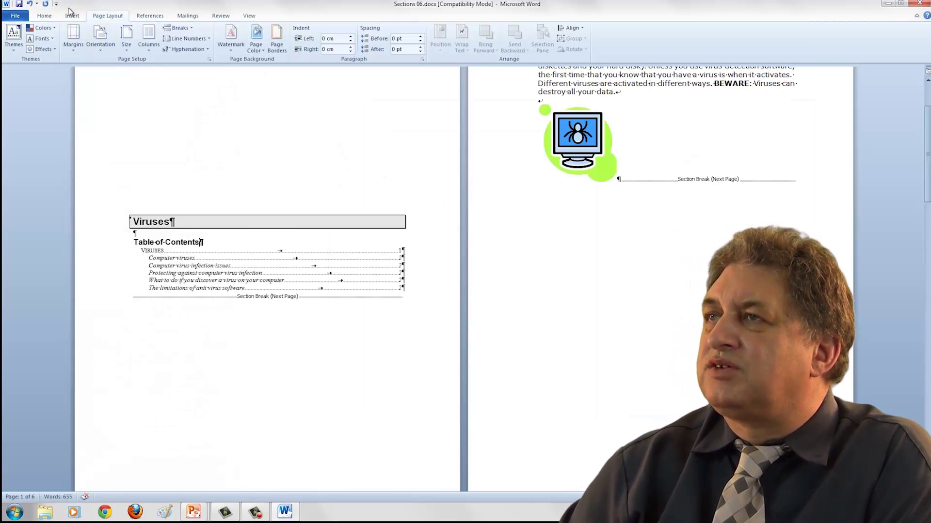
Undo the vertical alignment change in the first section.
{"action": "left_click", "coordinate": [29, 4]}
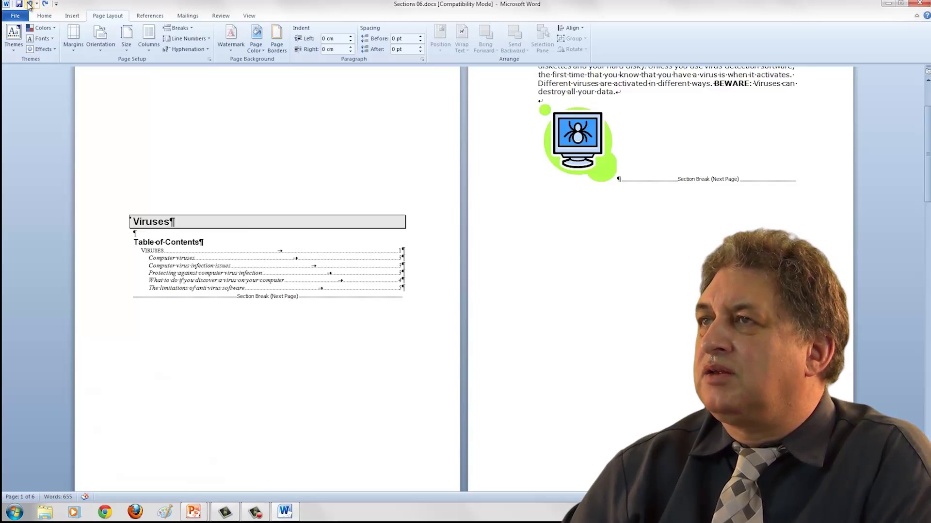
{"action": "left_click", "coordinate": [29, 4]}
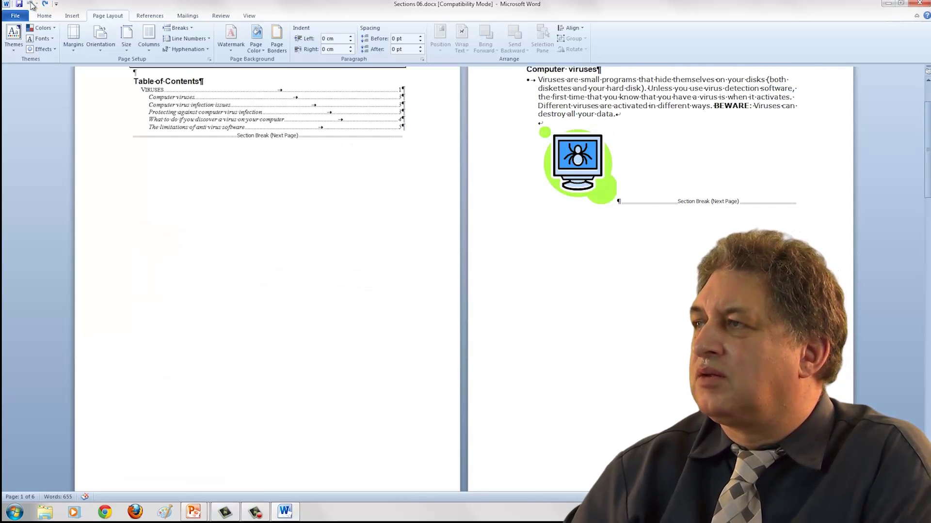
{"action": "scroll", "coordinate": [208, 272], "scroll_direction": "up", "scroll_amount": 2}
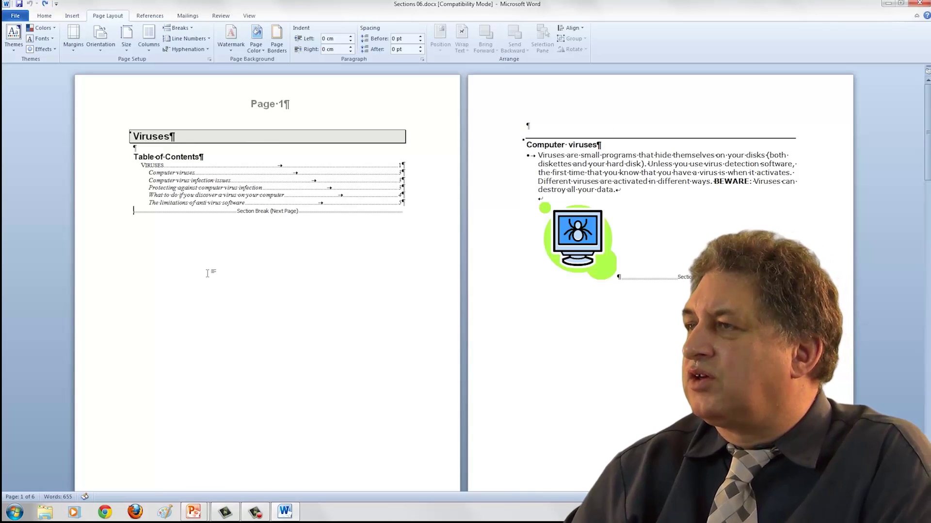
Set the vertical alignment of the "Viruses" title and Table of Contents section to Bottom, and undo the change.
{"action": "left_click", "coordinate": [210, 153]}
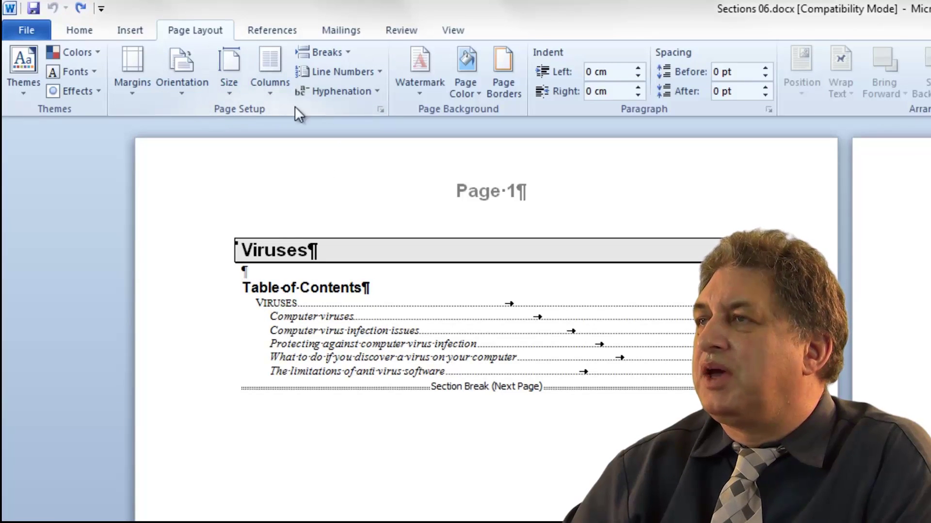
{"action": "left_click", "coordinate": [380, 111]}
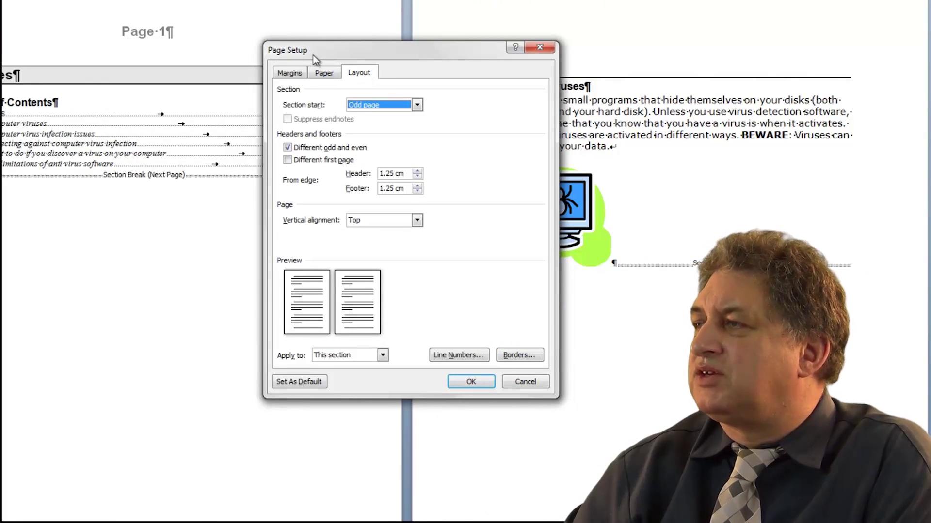
{"action": "left_click", "coordinate": [418, 221]}
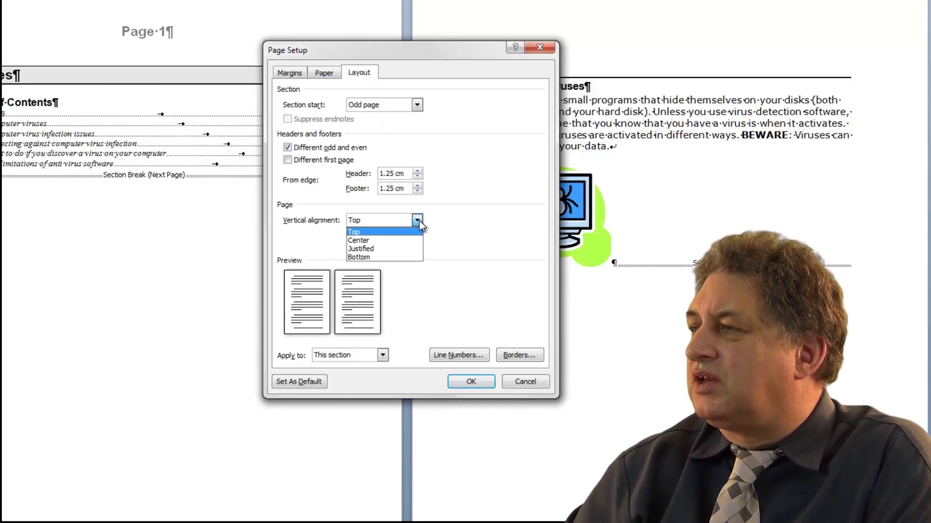
{"action": "left_click", "coordinate": [406, 257]}
{"action": "left_click", "coordinate": [470, 381]}
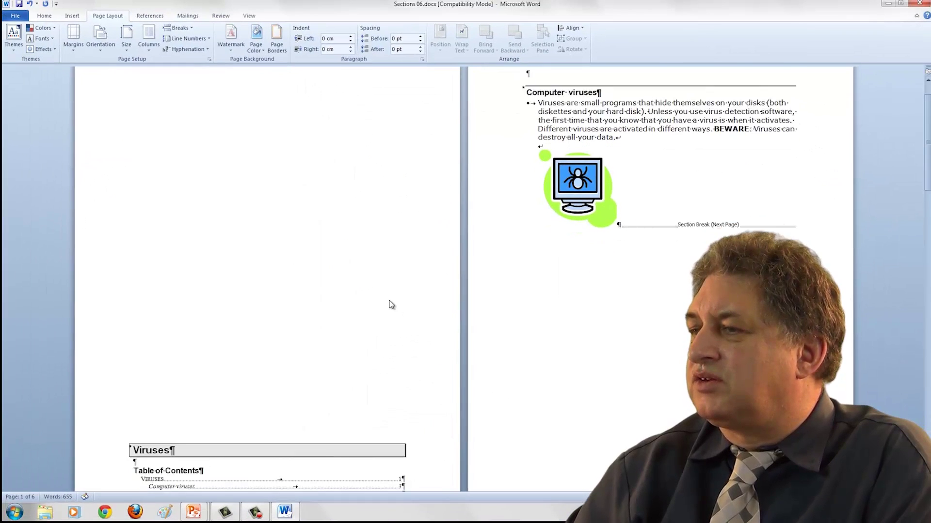
{"action": "left_click", "coordinate": [30, 5]}
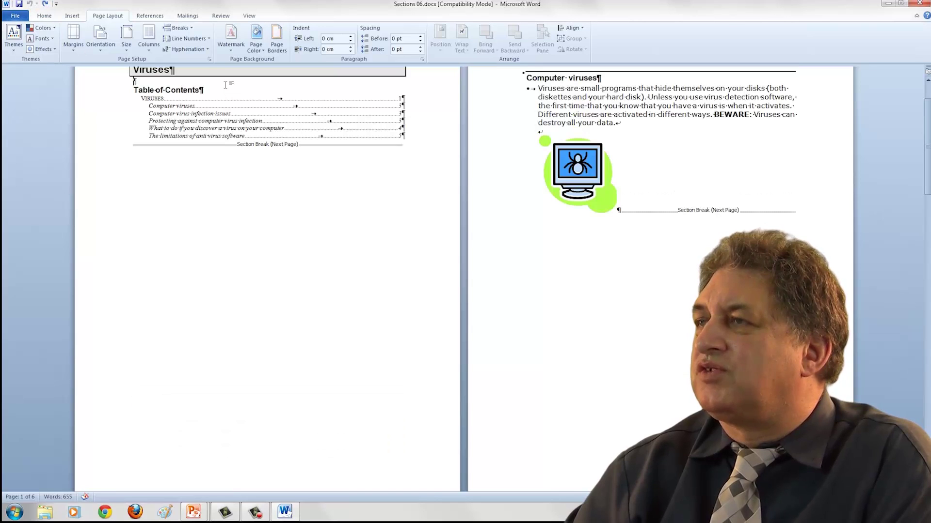
Set the first section's vertical alignment to Center in Page Setup and check the page in the print preview.
{"action": "left_click", "coordinate": [210, 60]}
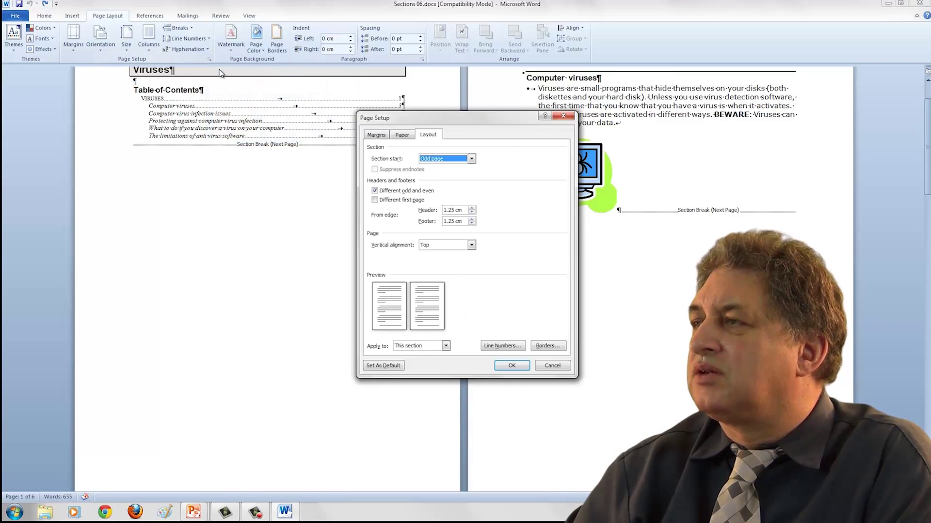
{"action": "left_click", "coordinate": [472, 246]}
{"action": "left_click", "coordinate": [453, 260]}
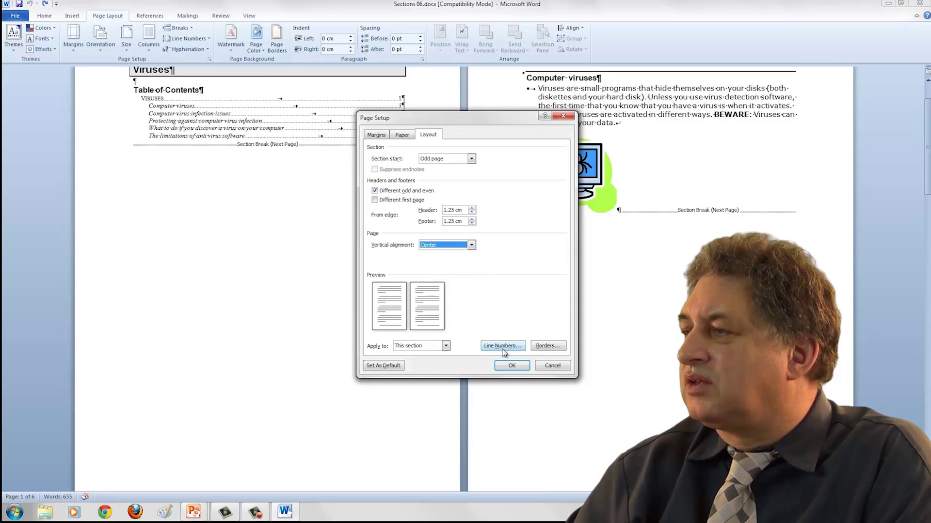
{"action": "left_click", "coordinate": [512, 367]}
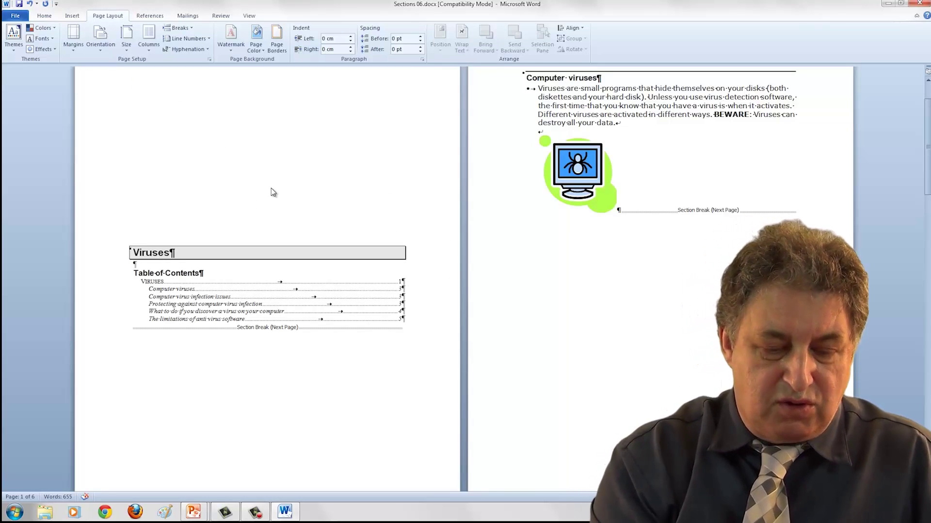
{"action": "key", "text": "ctrl+p"}
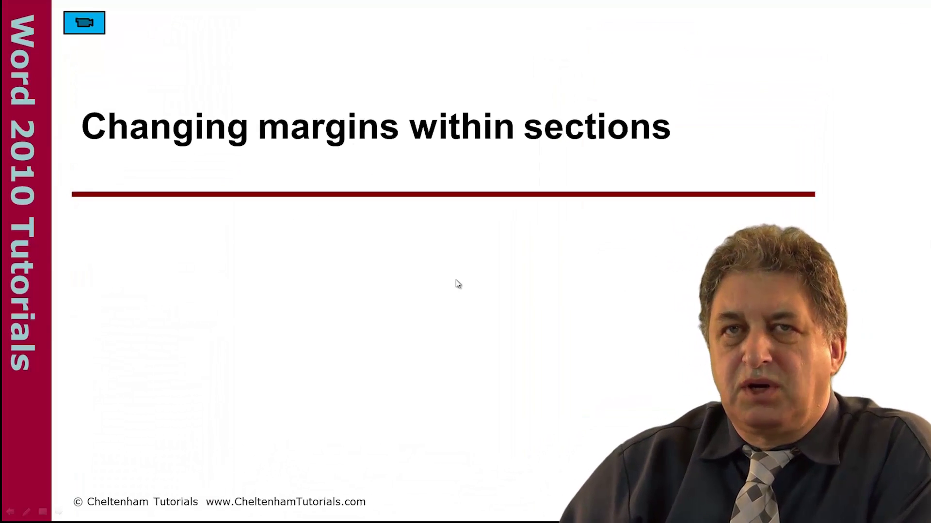
Open Sections 07.docx from the "Changing margins within sections" slide and place the cursor below the "Viruses" heading.
{"action": "left_click", "coordinate": [92, 25]}
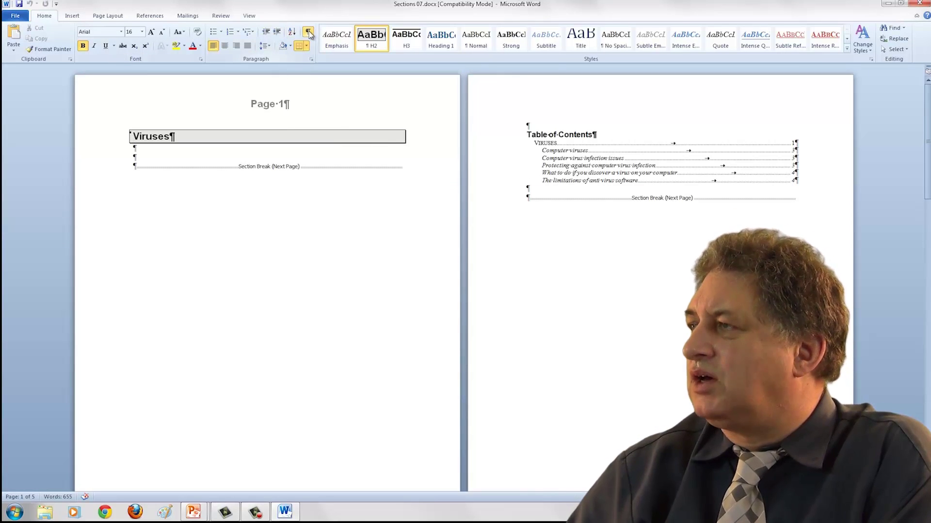
{"action": "left_click", "coordinate": [153, 148]}
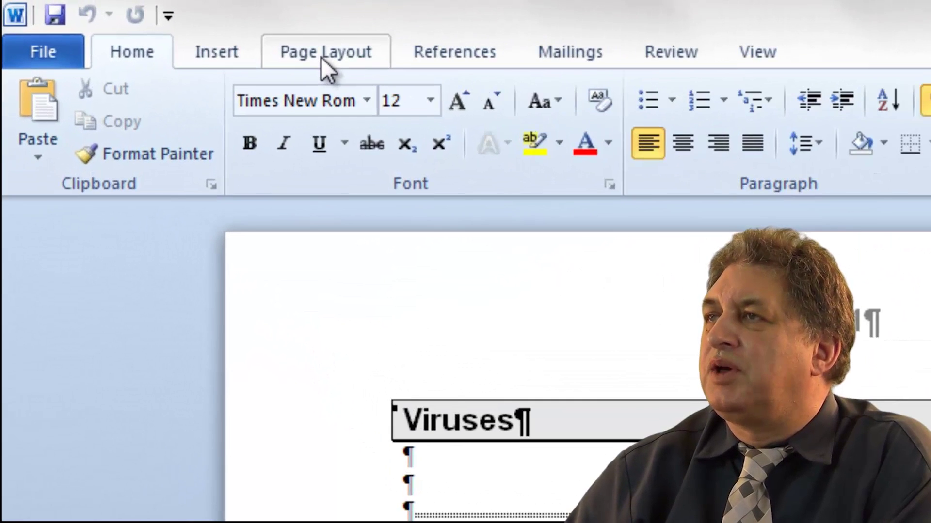
Apply the Wide margin preset to the first section containing the "Viruses" heading, and undo the margin change.
{"action": "left_click", "coordinate": [106, 17]}
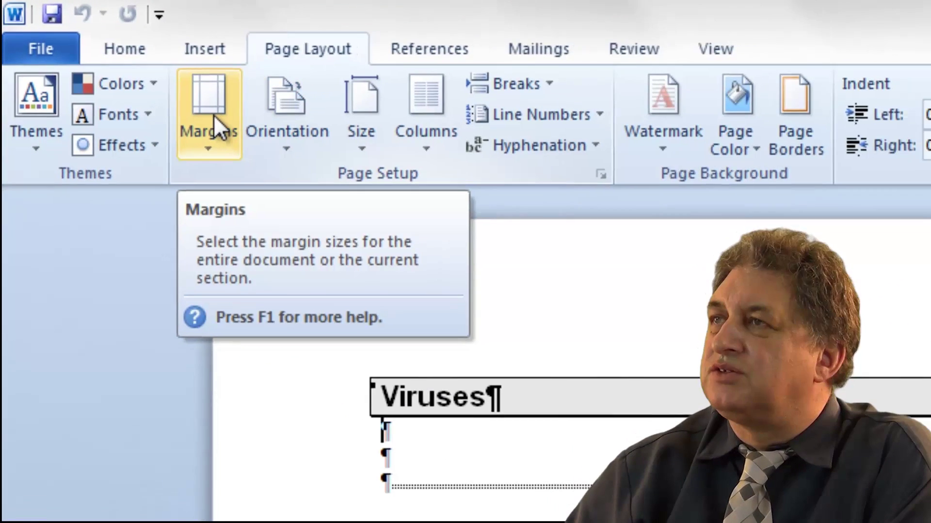
{"action": "left_click", "coordinate": [225, 121]}
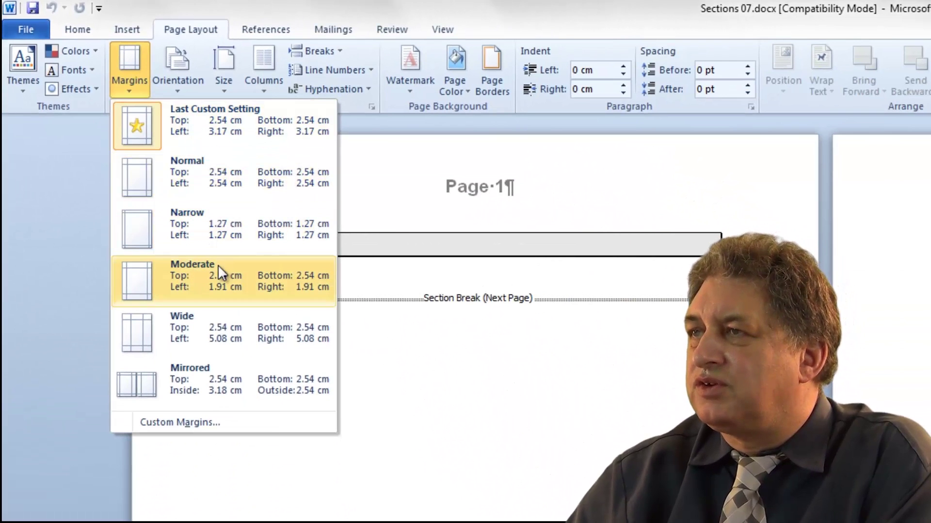
{"action": "left_click", "coordinate": [206, 331]}
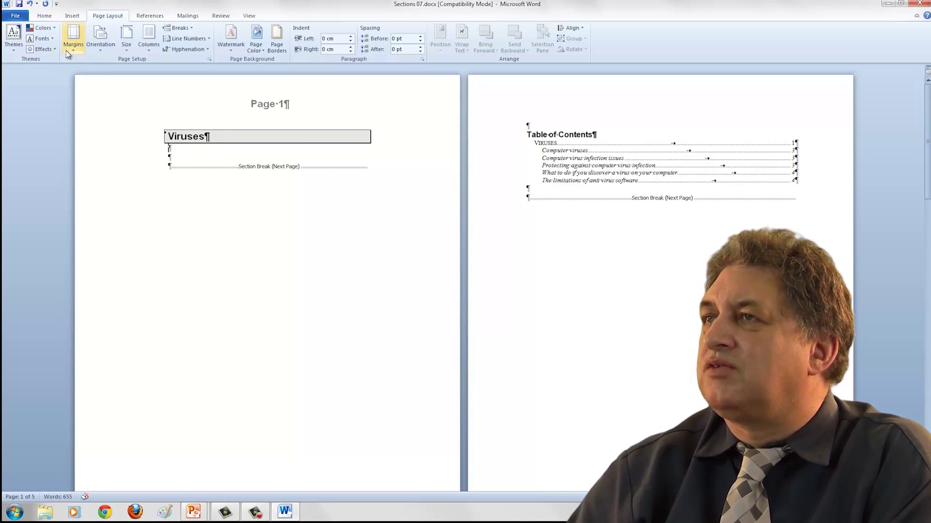
{"action": "left_click", "coordinate": [32, 4]}
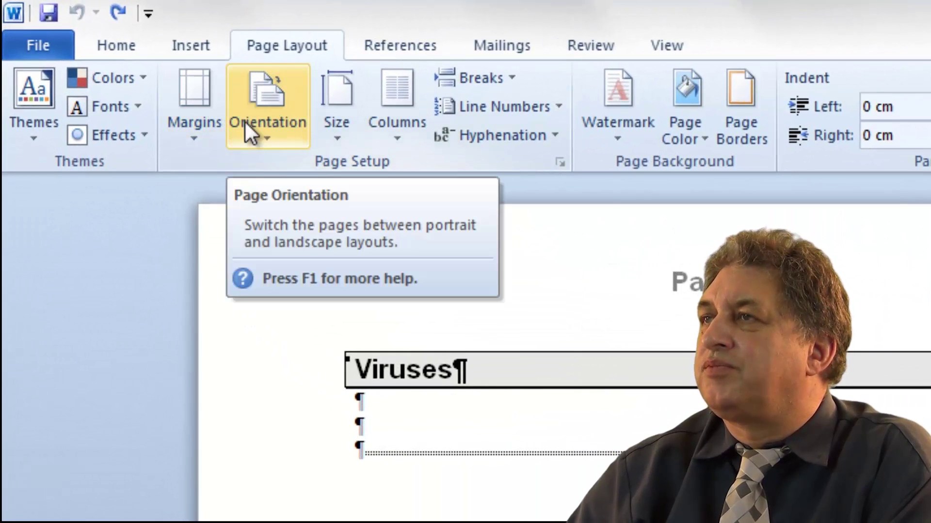
Apply Wide margins to the Table of Contents section on page 2 and replace them with the Narrow preset.
{"action": "left_click", "coordinate": [198, 120]}
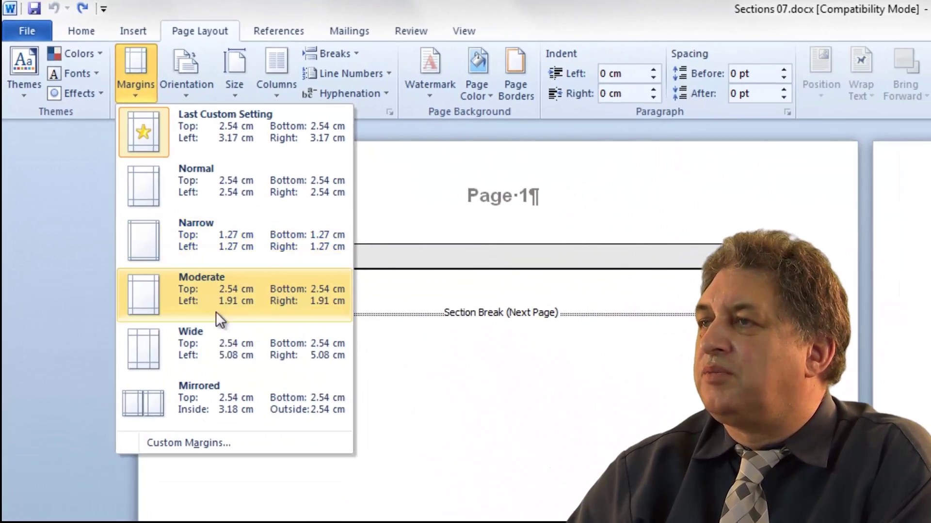
{"action": "left_click", "coordinate": [218, 343]}
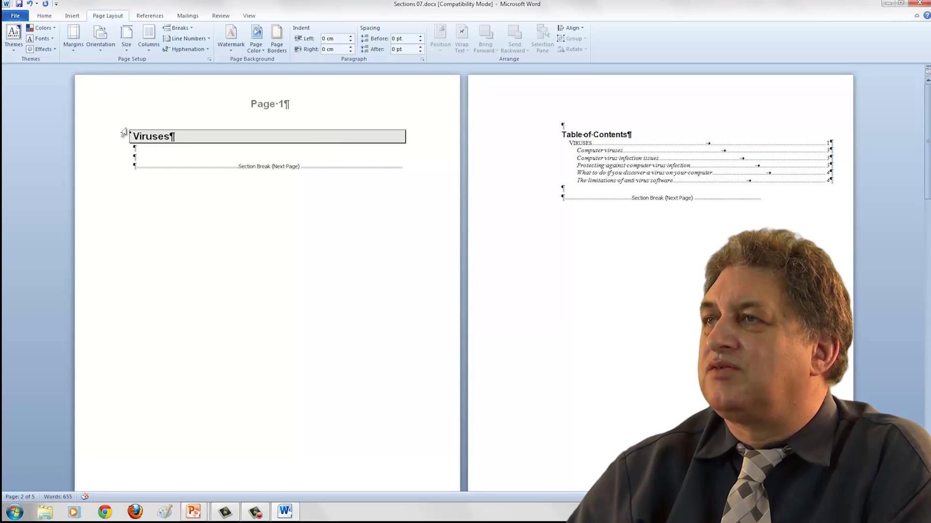
{"action": "left_click", "coordinate": [73, 39]}
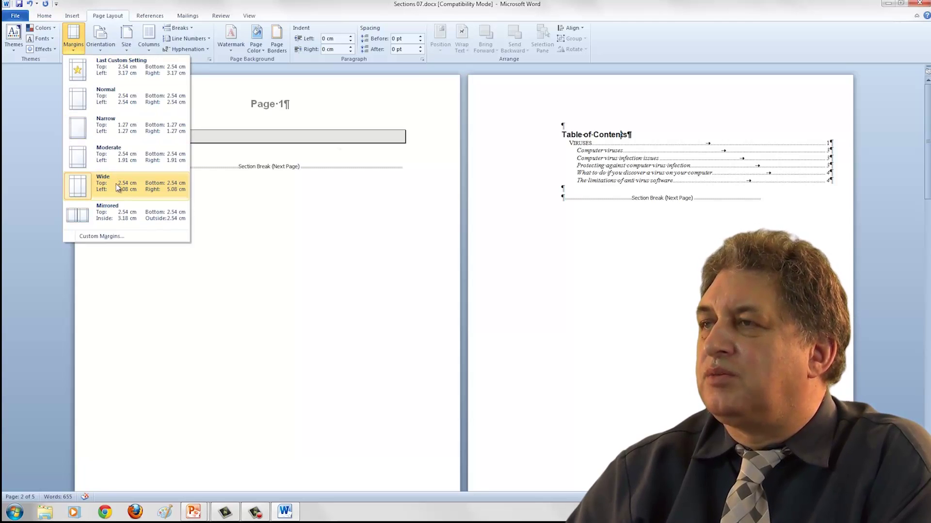
{"action": "left_click", "coordinate": [124, 132]}
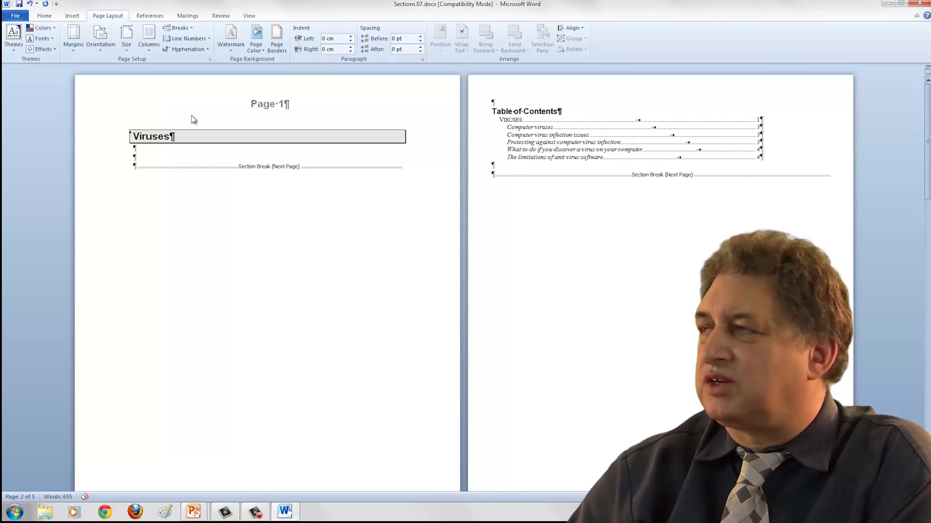
{"action": "left_click", "coordinate": [508, 166]}
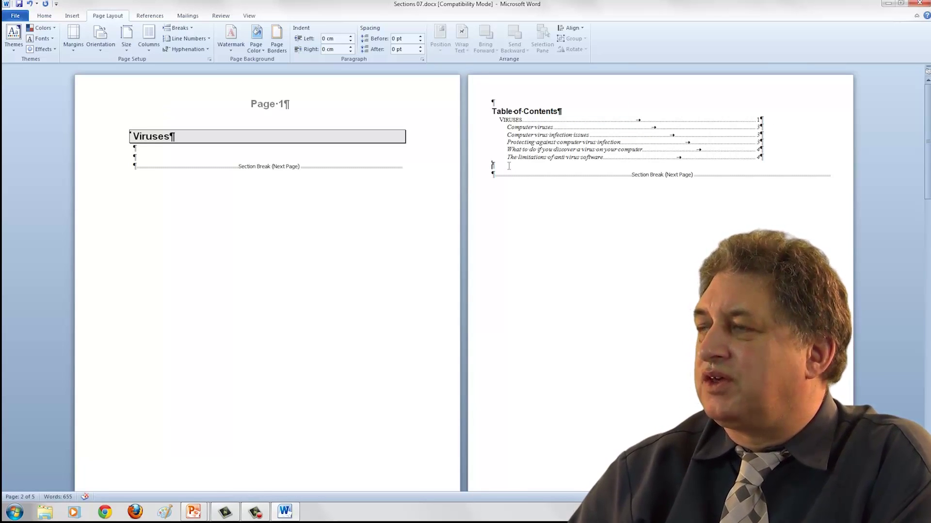